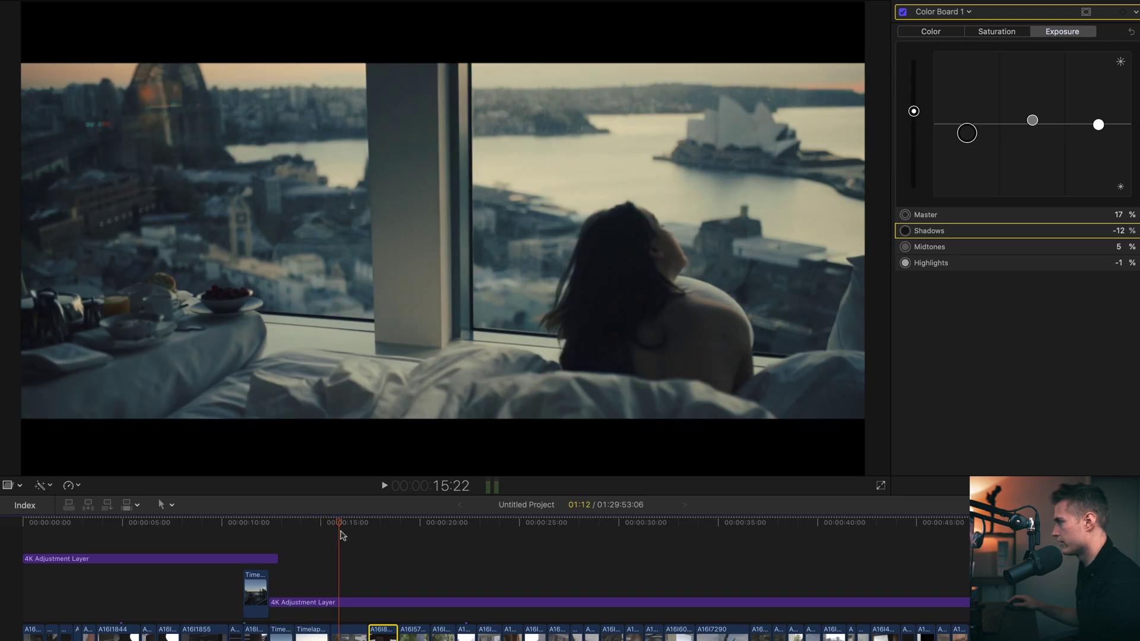
Open the ColorFinalePro controls of the second 4K Adjustment Layer and display its LUT Utility settings.
left_click(348, 603)
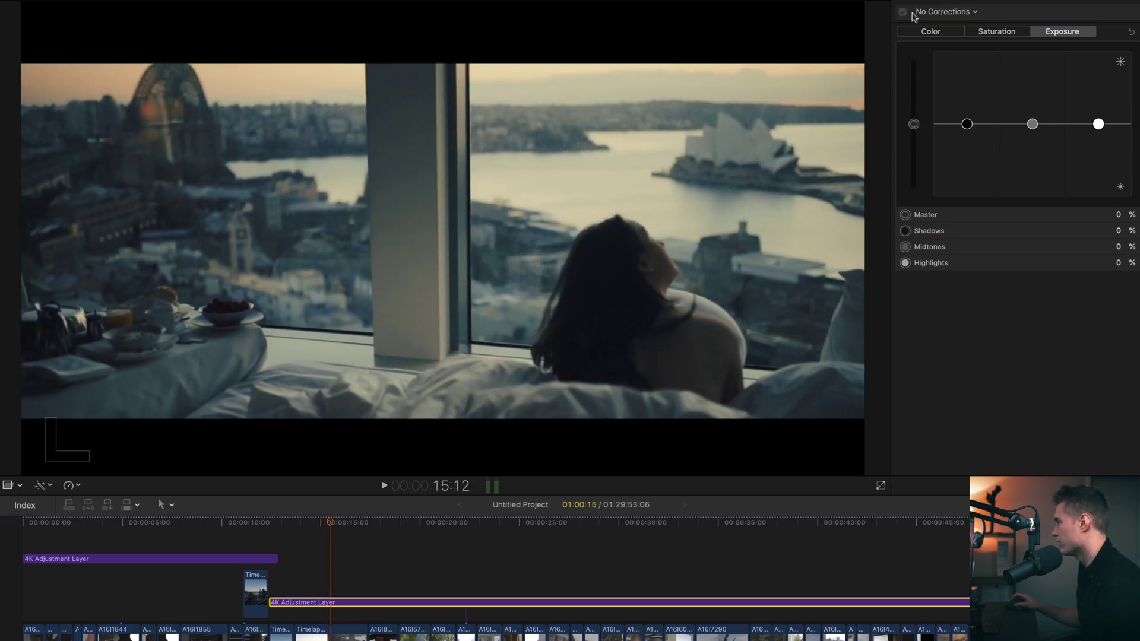
key("ctrl+shift+Tab")
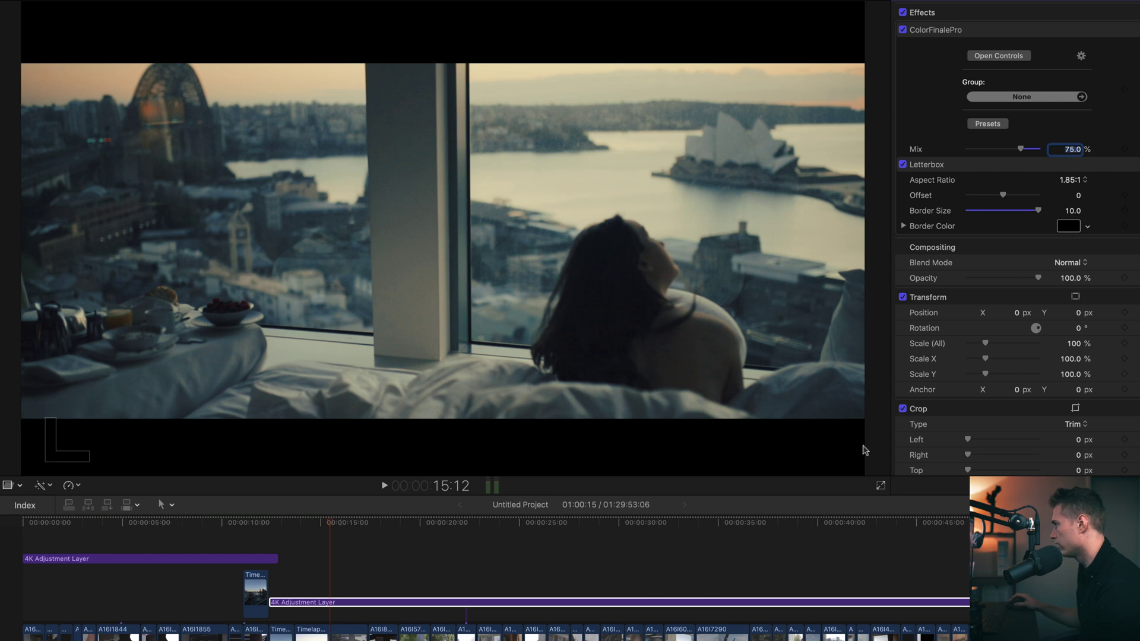
left_click(1091, 153)
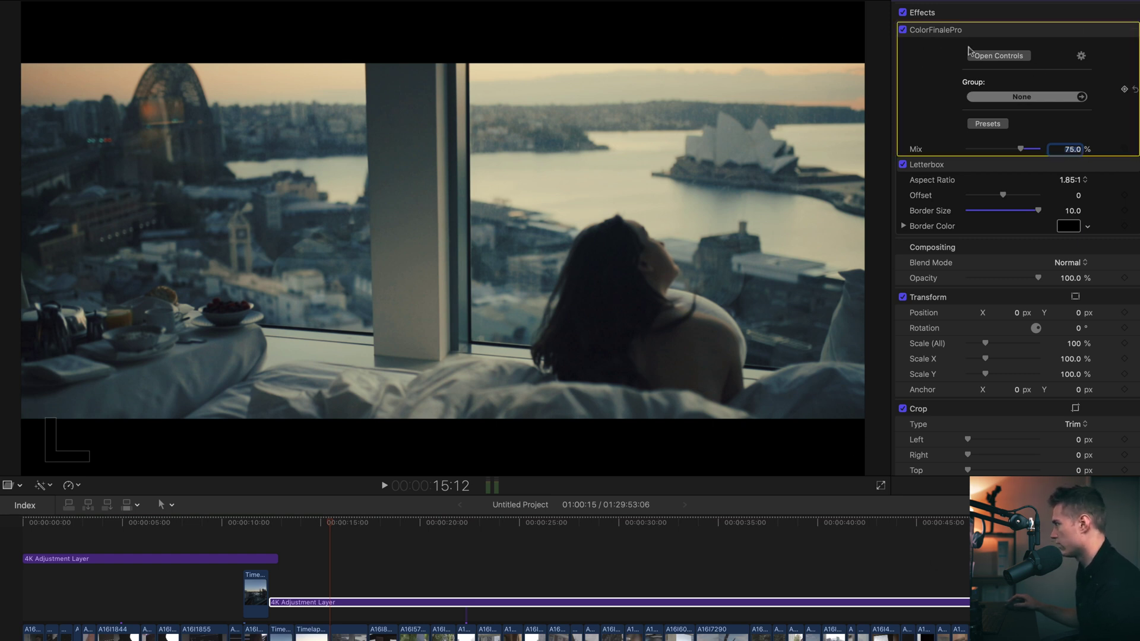
left_click(997, 58)
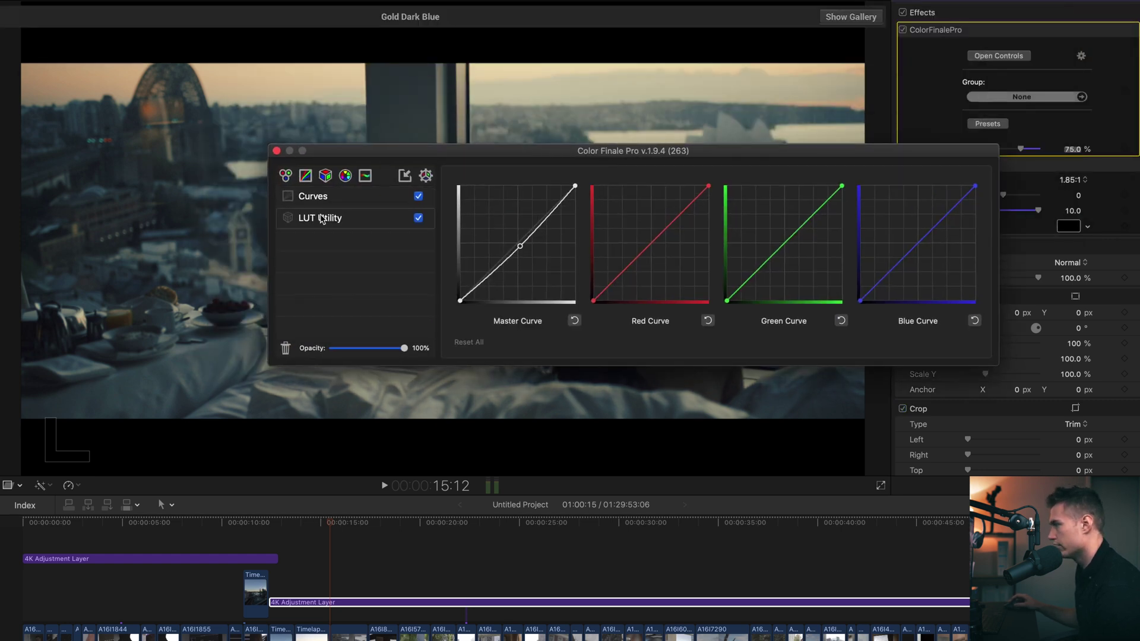
left_click(322, 218)
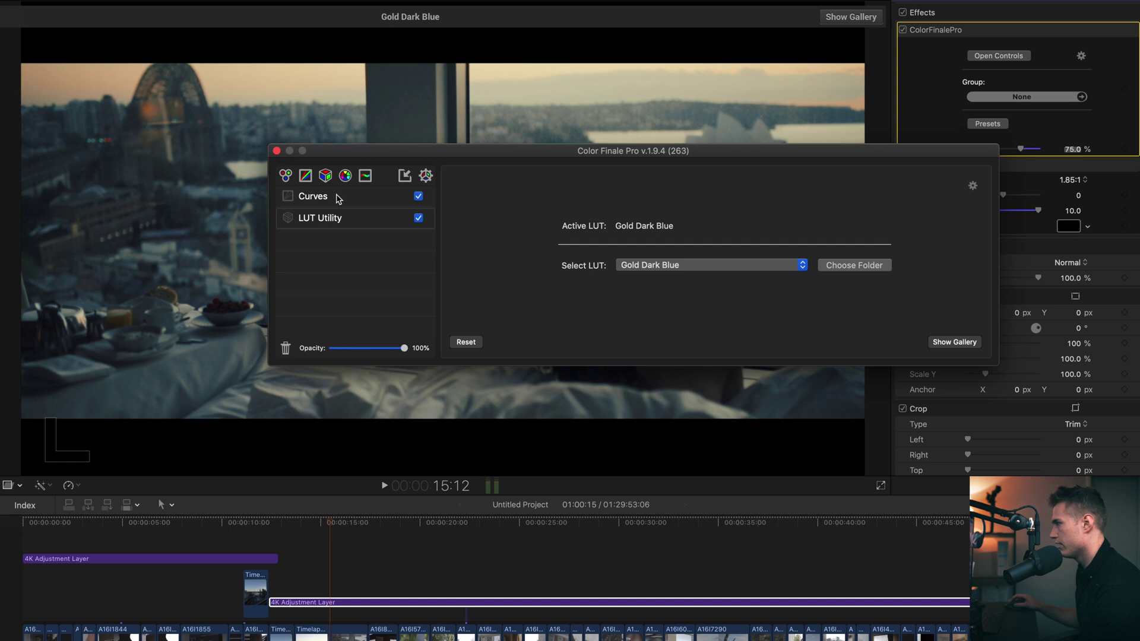
Reset the Master Curve in the Color Finale Pro Curves and pull its midpoint slightly down.
left_click(313, 197)
left_click_drag(526, 246, 523, 245)
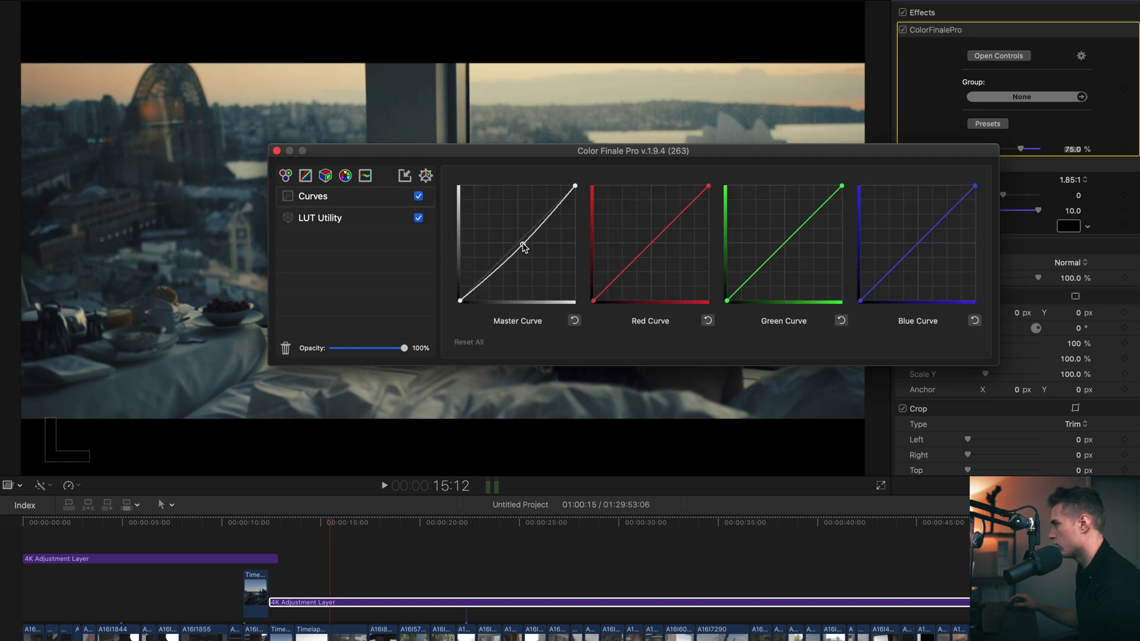
left_click(574, 321)
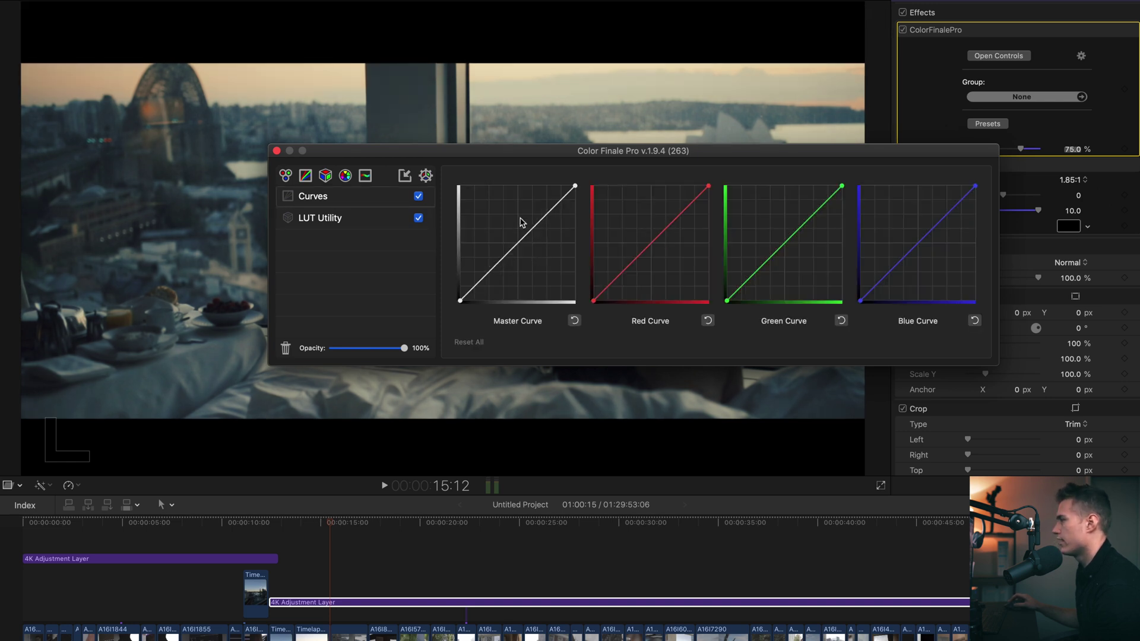
left_click_drag(518, 241, 523, 244)
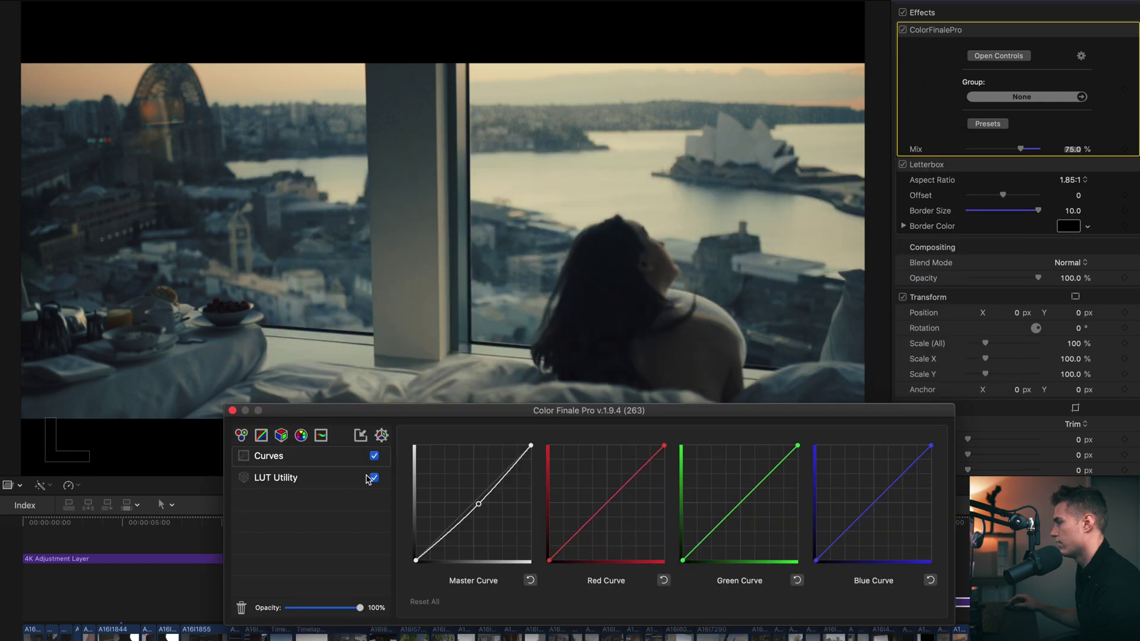
left_click(375, 479)
left_click(233, 410)
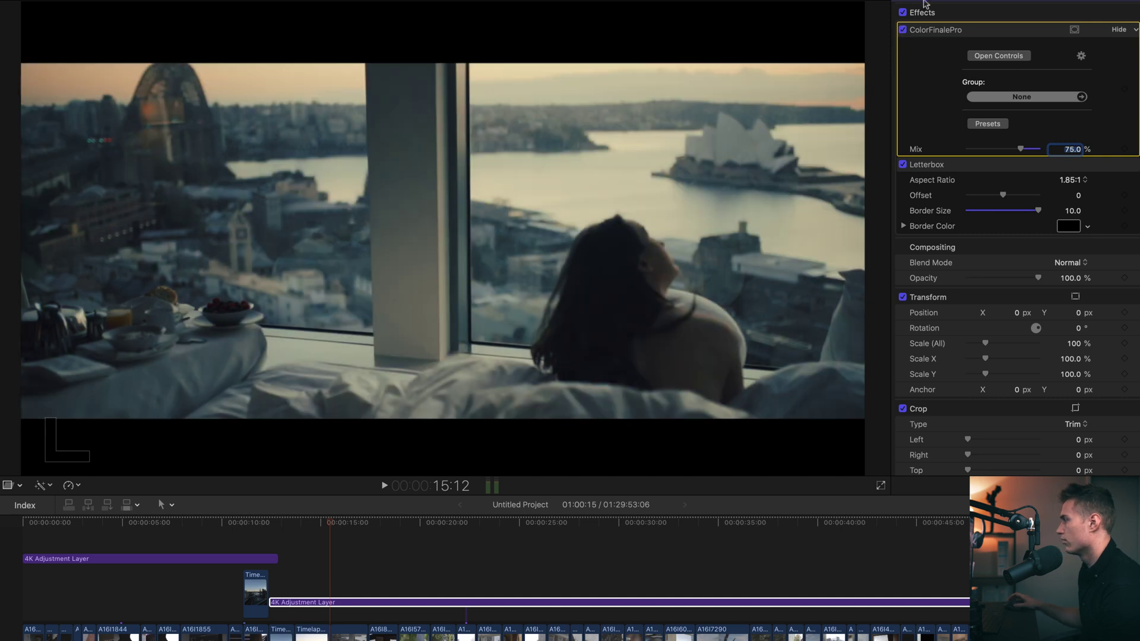
Compare the footage with and without the adjustment layer's ColorFinalePro effect at 16:17 and at 18:08.
left_click(350, 631)
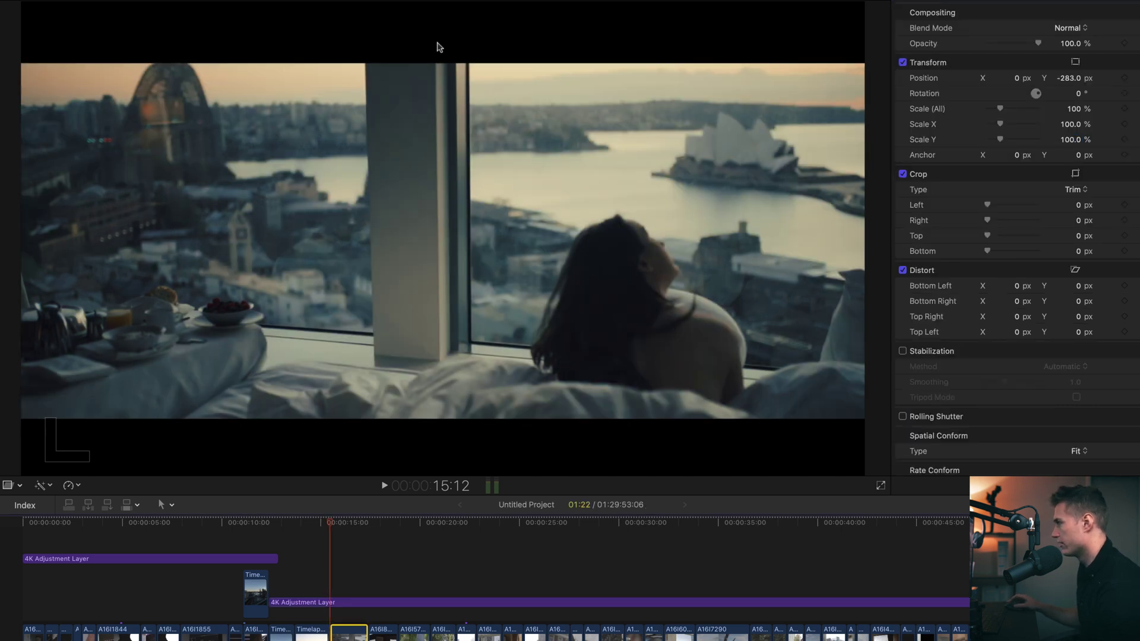
left_click(354, 602)
left_click(903, 29)
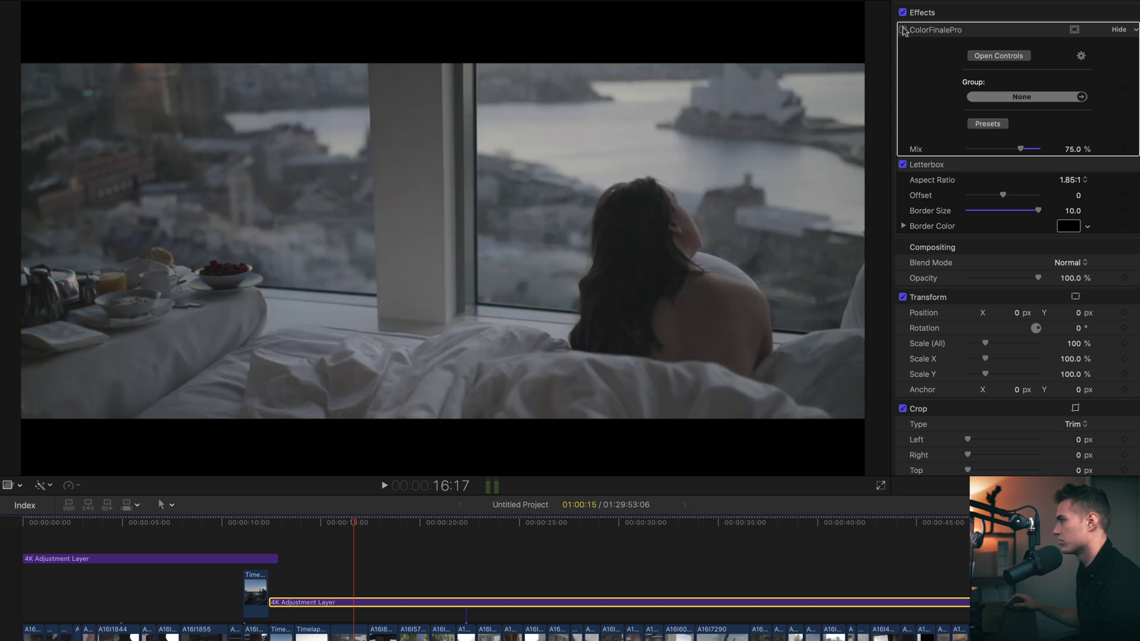
left_click(903, 29)
left_click_drag(356, 523, 385, 524)
left_click(903, 30)
left_click(903, 30)
left_click(903, 30)
left_click(903, 30)
Compare the armchair clip at 18:08 with and without its Color Board 1 correction.
left_click(383, 632)
left_click(903, 30)
left_click(902, 30)
left_click(903, 30)
left_click(903, 30)
Try resetting the Shadows exposure in the armchair clip's Color Board 1, and undo the reset.
left_click(1092, 30)
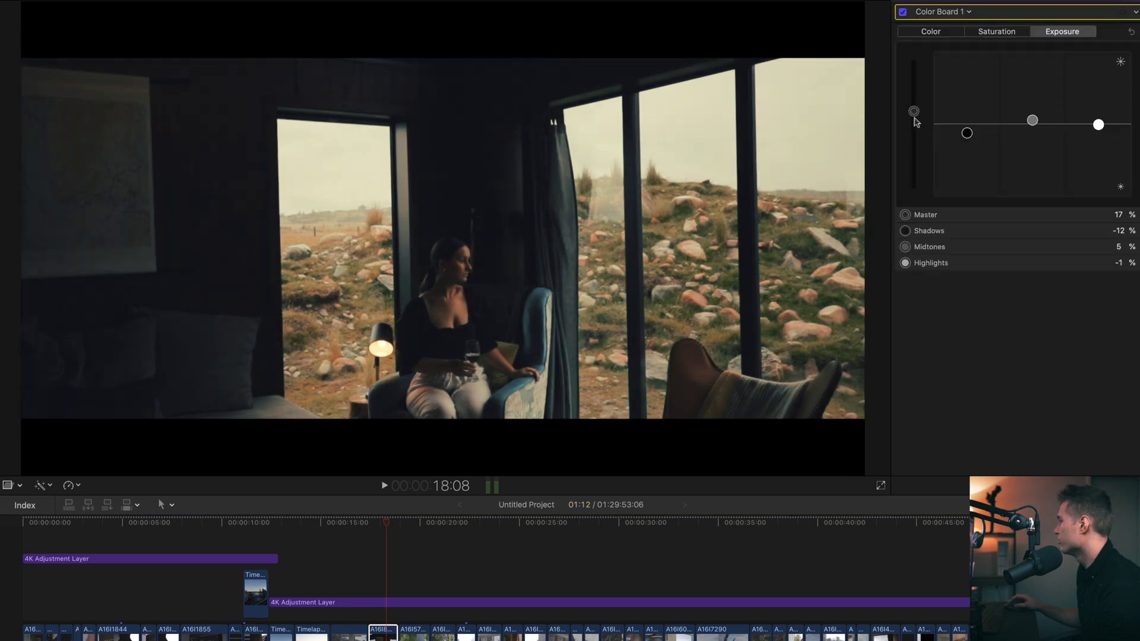
left_click(967, 132)
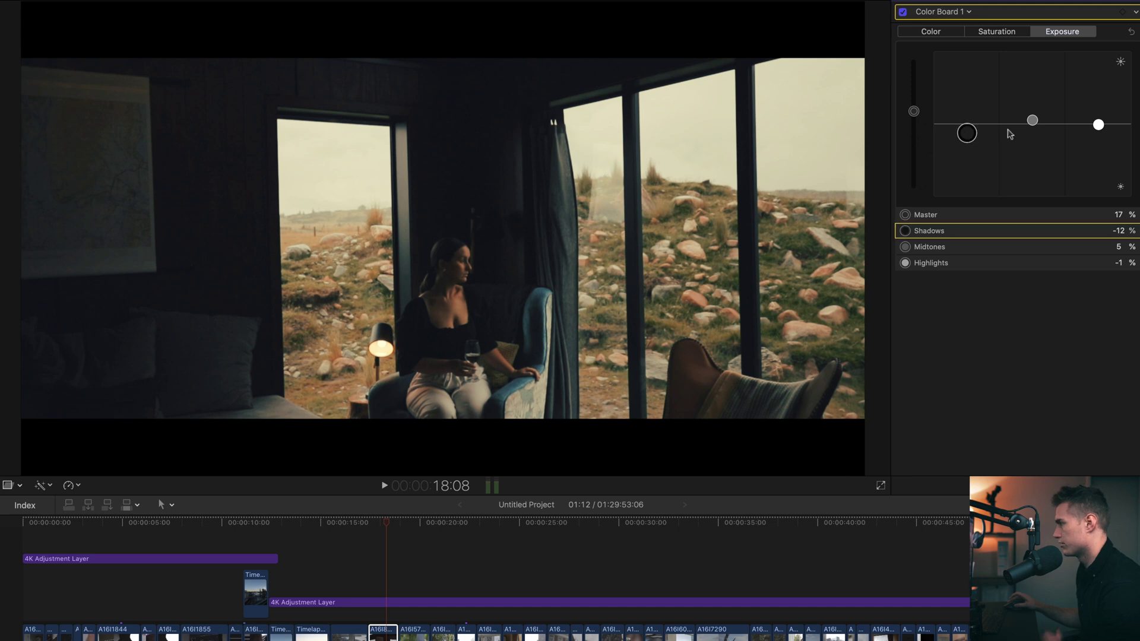
key("Delete")
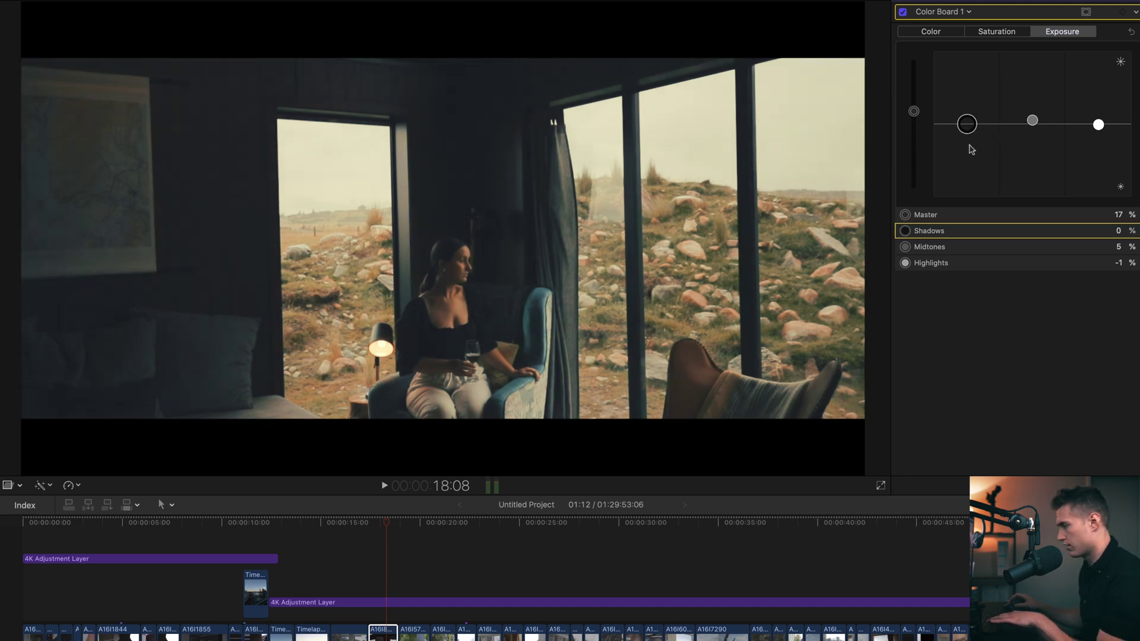
key("super+z")
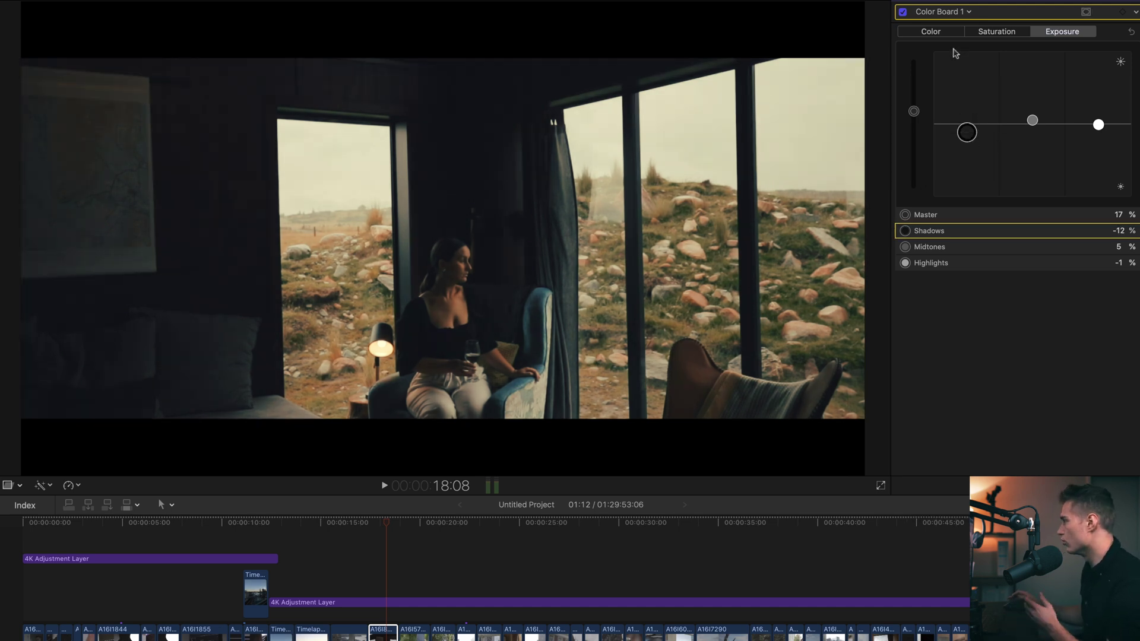
Compare the rolled-up jeans shot at 19:22 with and without the adjustment layer's ColorFinalePro effect.
left_click_drag(405, 522, 429, 522)
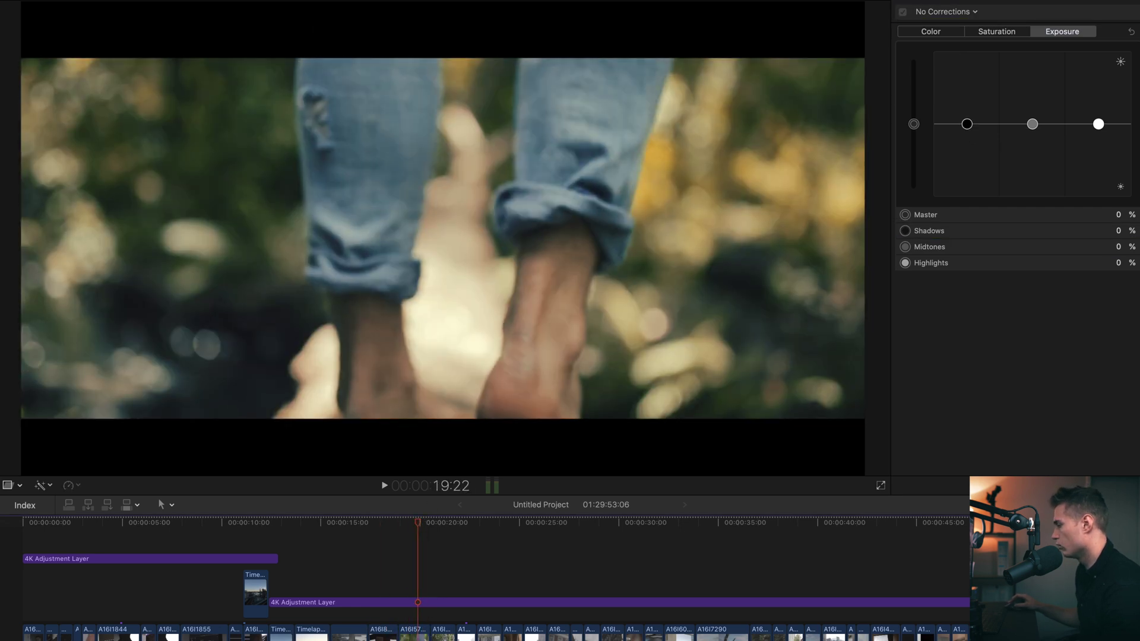
left_click(425, 604)
left_click(905, 2)
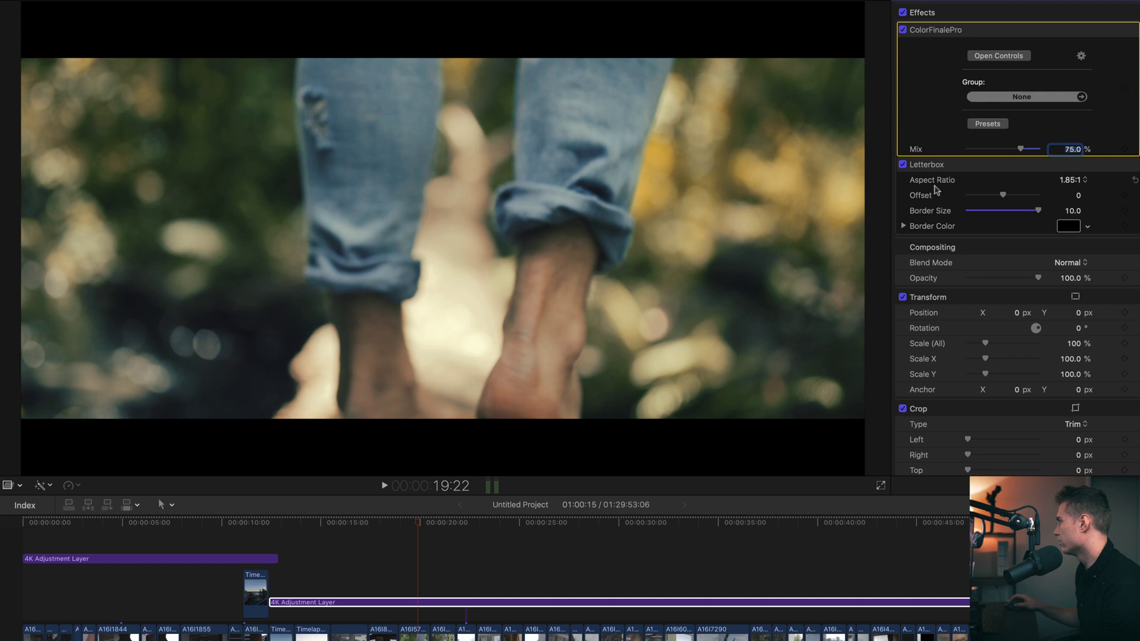
left_click(902, 29)
left_click(902, 30)
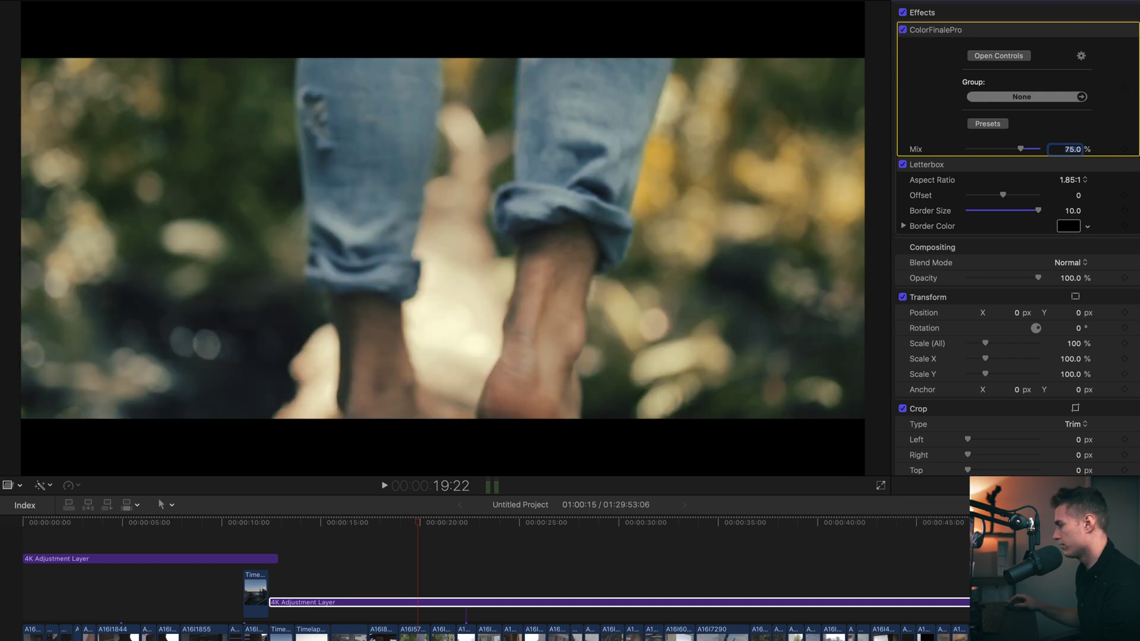
left_click(419, 633)
left_click(416, 600)
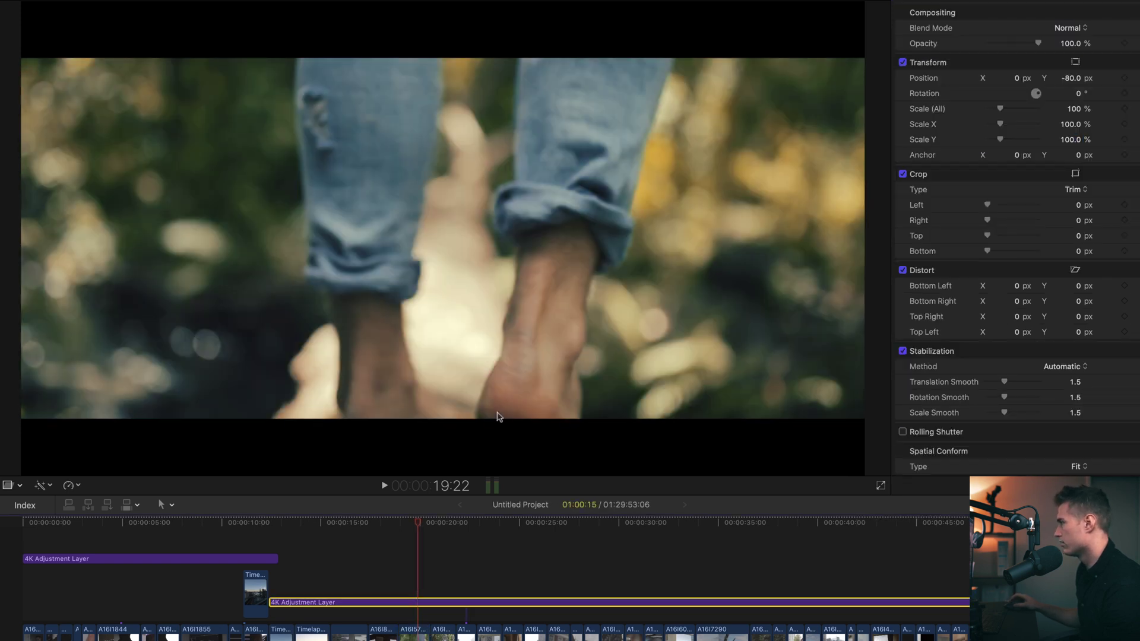
left_click(902, 29)
left_click(902, 30)
left_click(901, 30)
Compare a shot just before the poolside clip with and without the adjustment layer's ColorFinalePro effect.
left_click_drag(416, 521, 469, 522)
left_click(902, 30)
left_click(903, 29)
left_click(902, 29)
left_click(902, 29)
left_click(902, 29)
left_click(902, 29)
left_click(902, 29)
Compare the poolside clip at 23:18 with and without its Color Board 1 correction.
left_click_drag(470, 524, 493, 523)
left_click(488, 630)
left_click(902, 29)
left_click(902, 29)
Try resetting all exposure adjustments in the poolside clip's Color Board 1, and undo the reset.
double_click(973, 30)
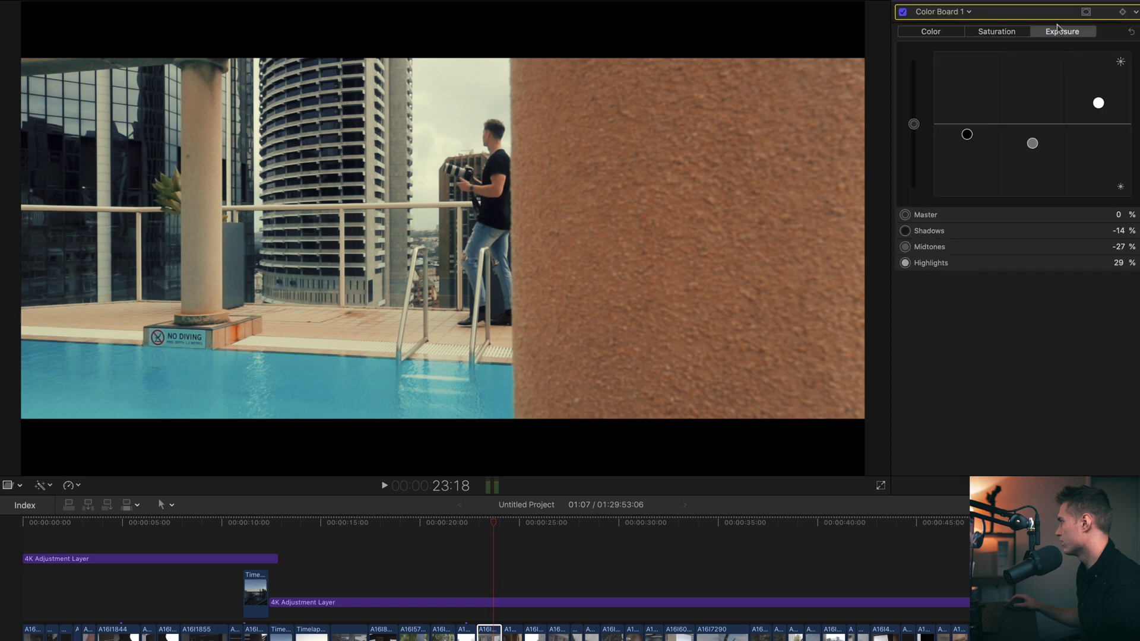
left_click(1130, 32)
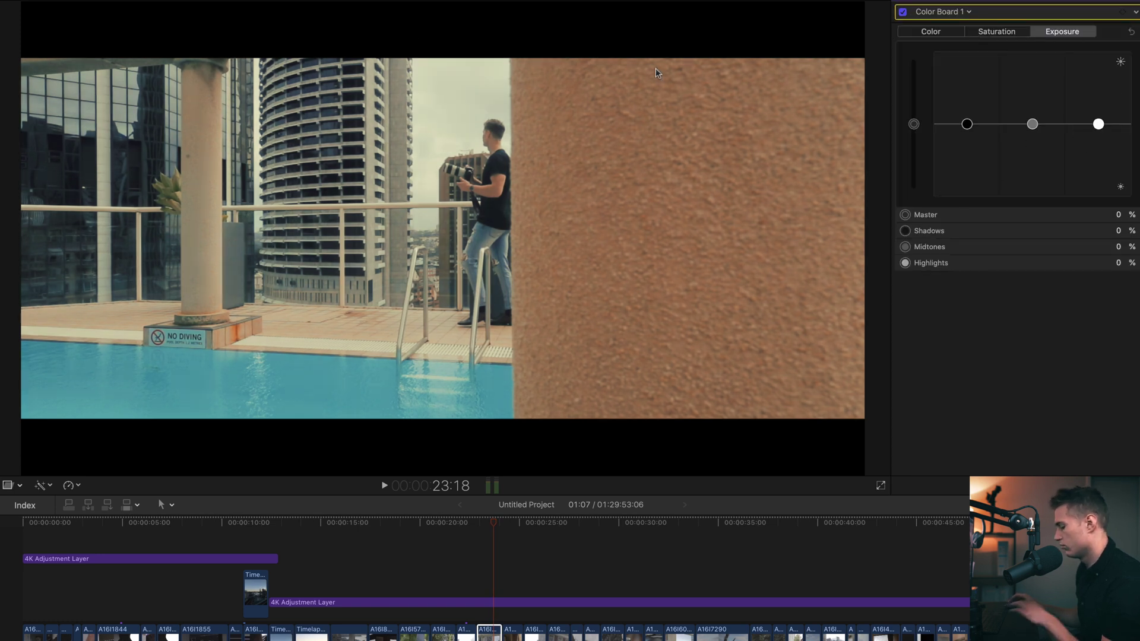
key("super+z")
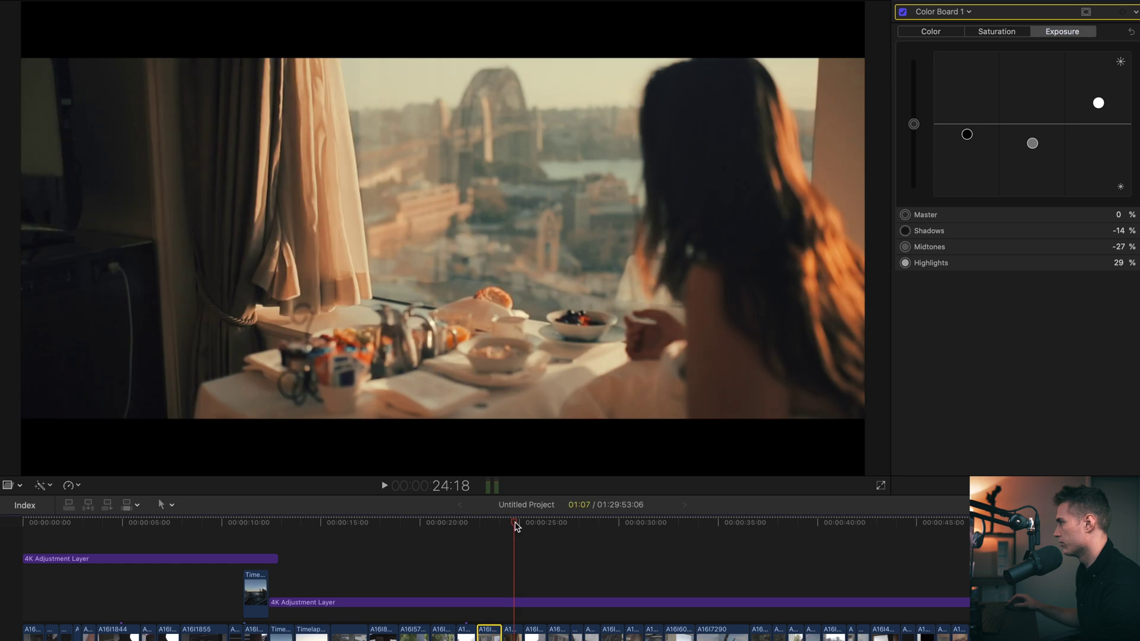
Compare the breakfast table shot at 24:18 with and without the adjustment layer's ColorFinalePro effect.
left_click(511, 603)
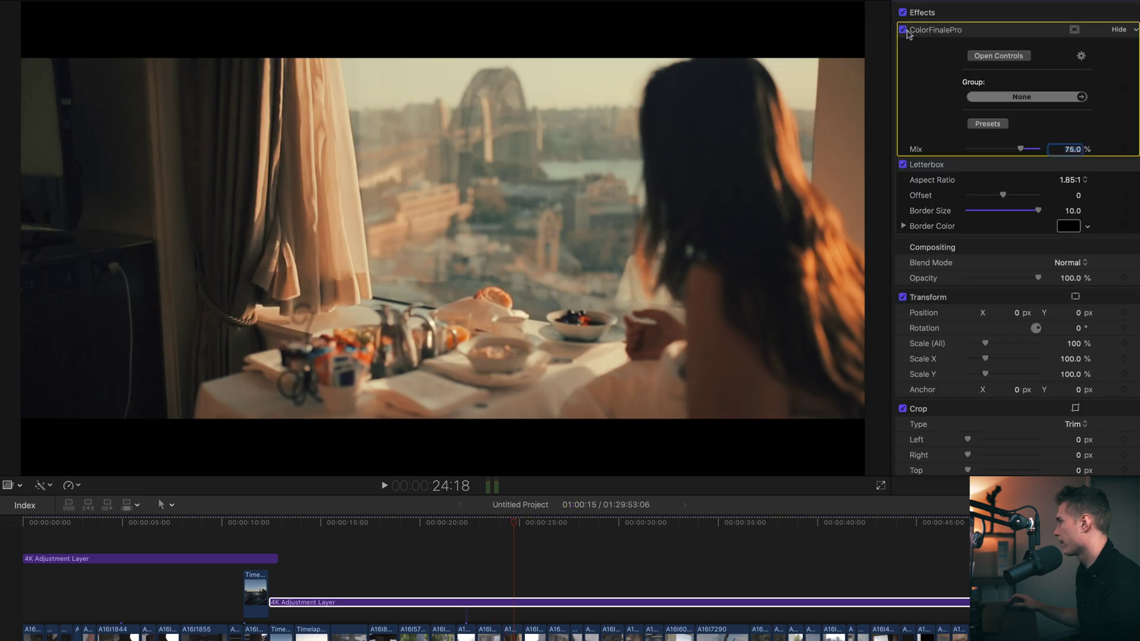
left_click(902, 29)
left_click(902, 30)
left_click(902, 29)
left_click(902, 29)
Compare the shot of the bird on the railing at 27:14 with and without the adjustment layer's ColorFinalePro effect.
left_click_drag(514, 524, 569, 522)
left_click(901, 29)
left_click(901, 29)
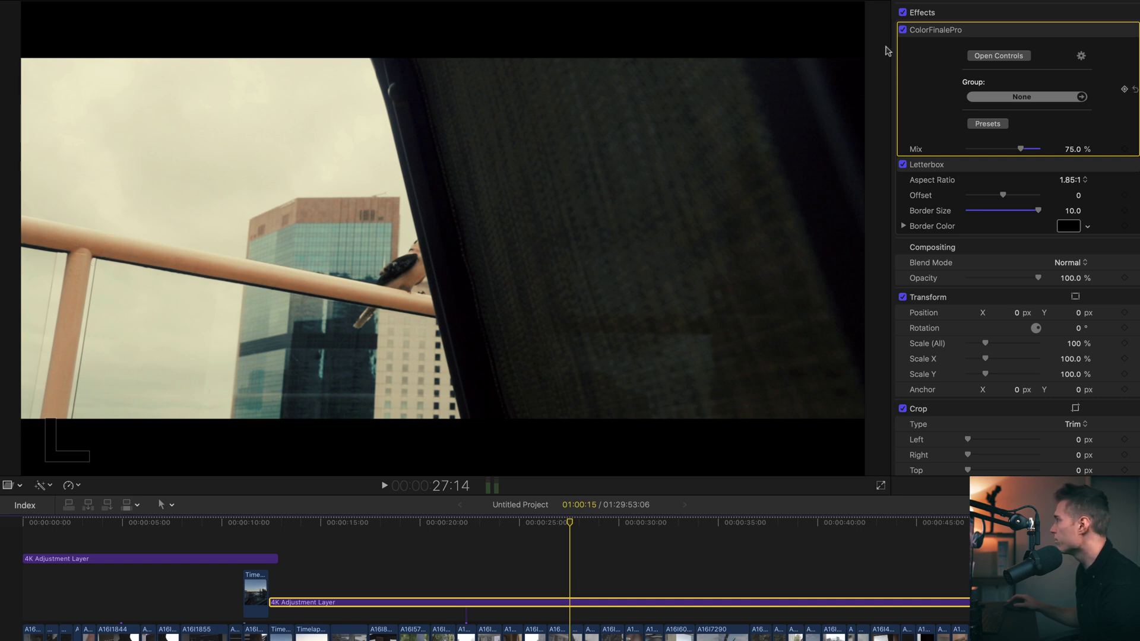
left_click(902, 29)
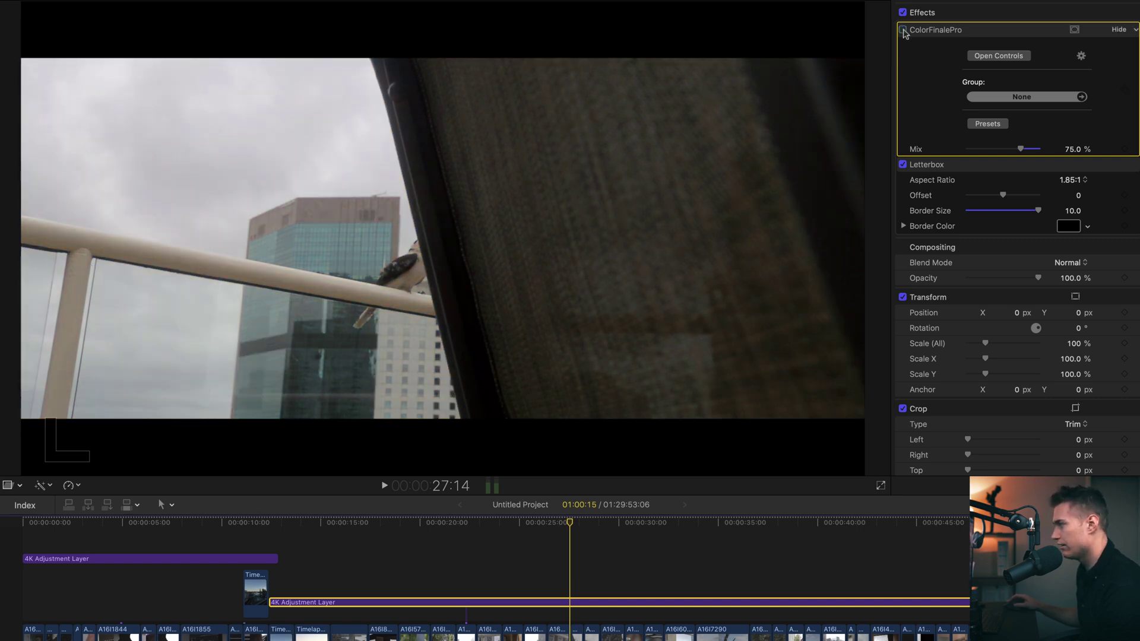
left_click(902, 30)
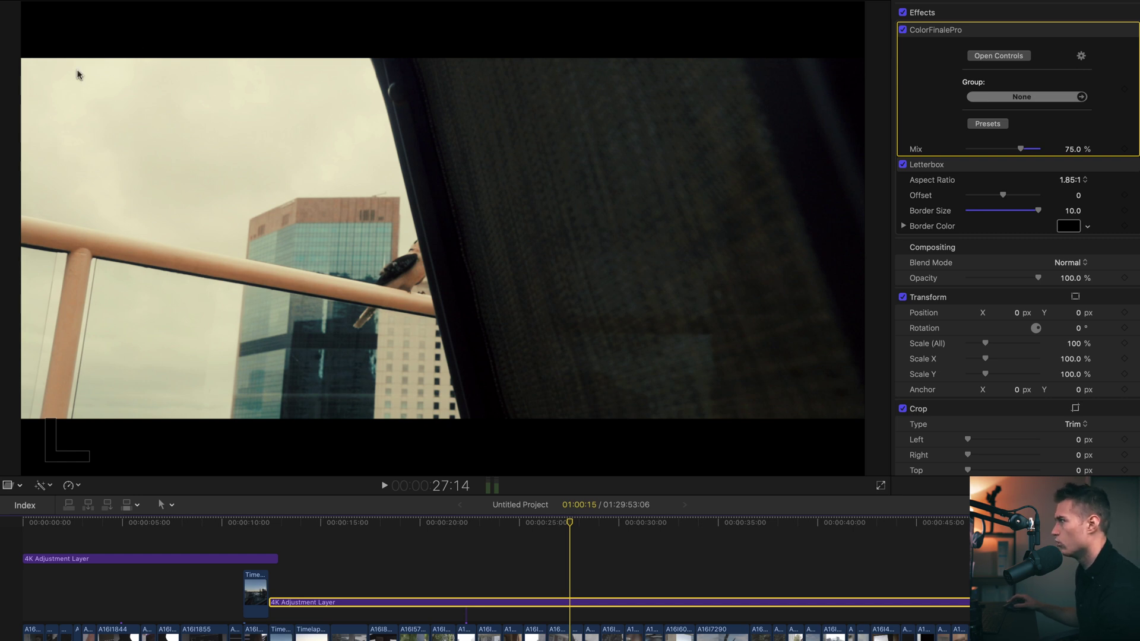
left_click(903, 29)
left_click(902, 29)
left_click(902, 30)
left_click(903, 29)
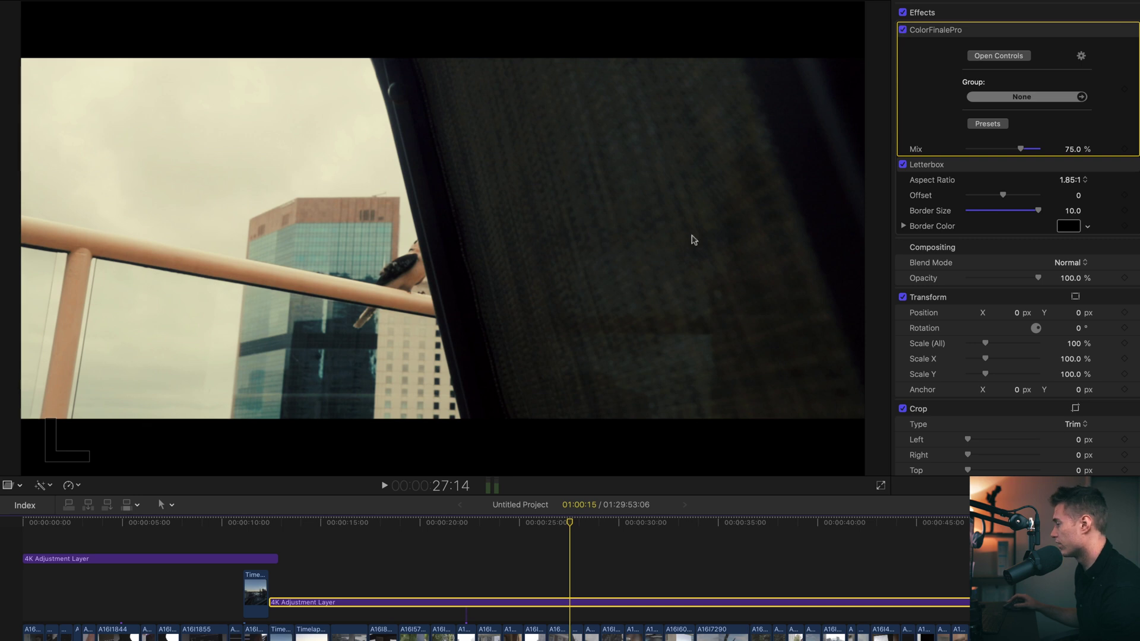
Open the Color Board 1 correction of the clip at 33:00 showing the woman by the office window.
left_click_drag(573, 526, 678, 523)
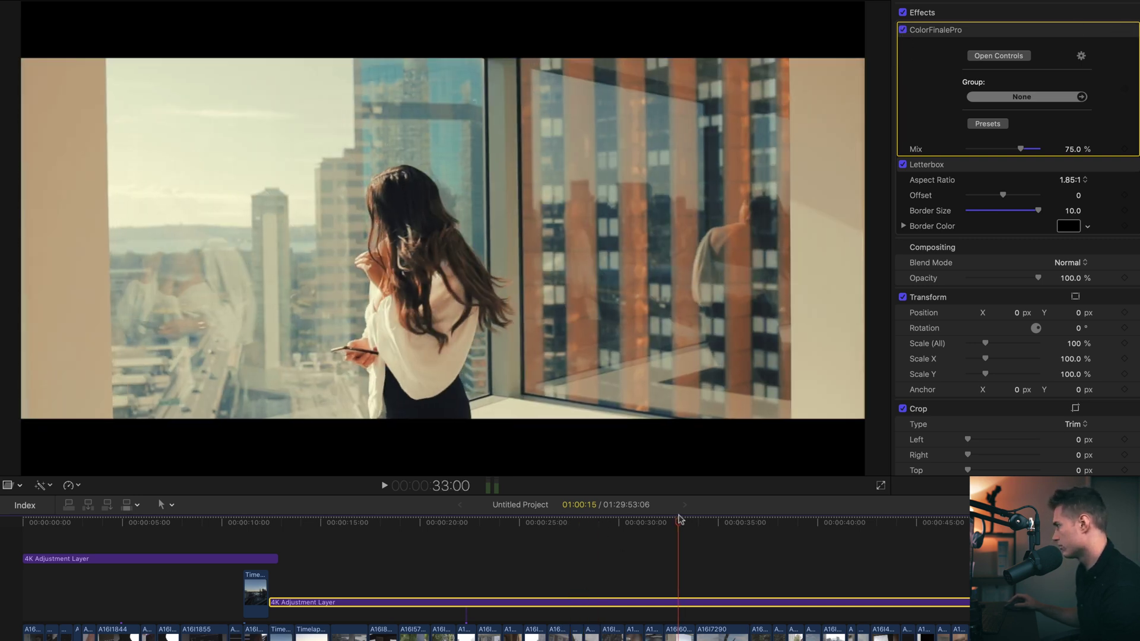
left_click(678, 631)
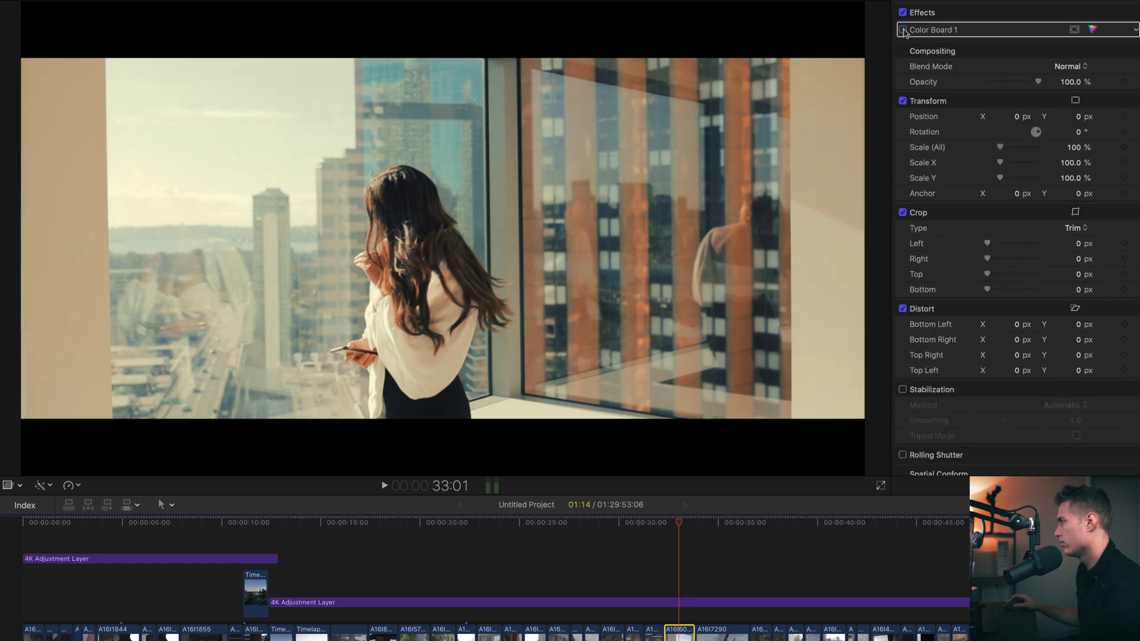
left_click(1092, 29)
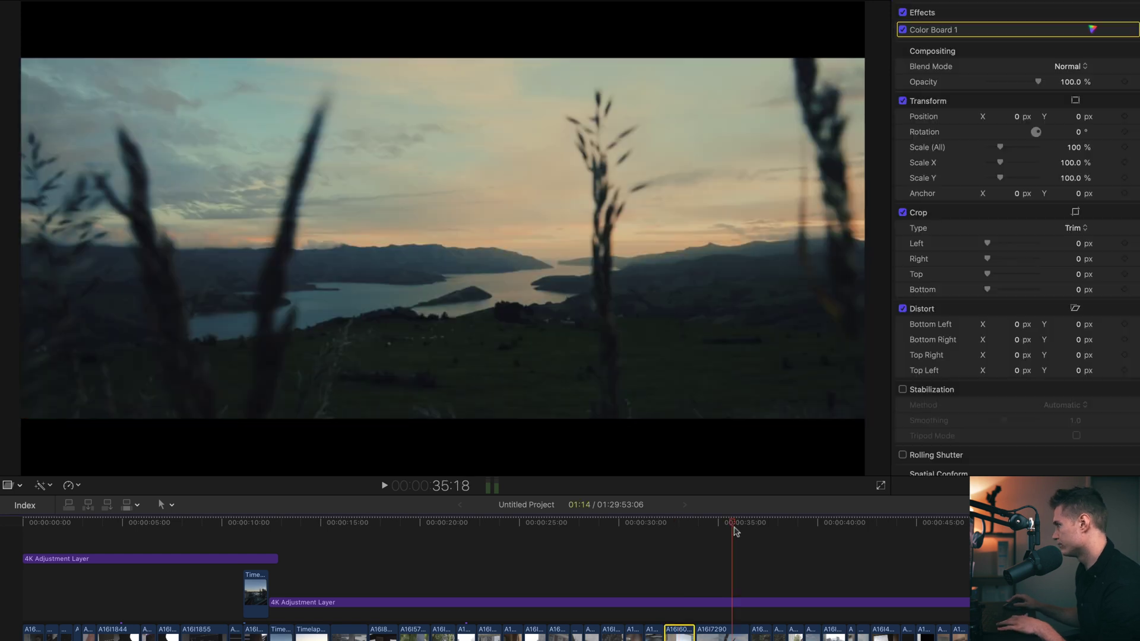
Compare the lake landscape shot at 35:23 with and without the adjustment layer's ColorFinalePro effect.
mouse_move(732, 529)
left_mouse_down()
mouse_move(748, 529)
mouse_move(737, 533)
left_mouse_up()
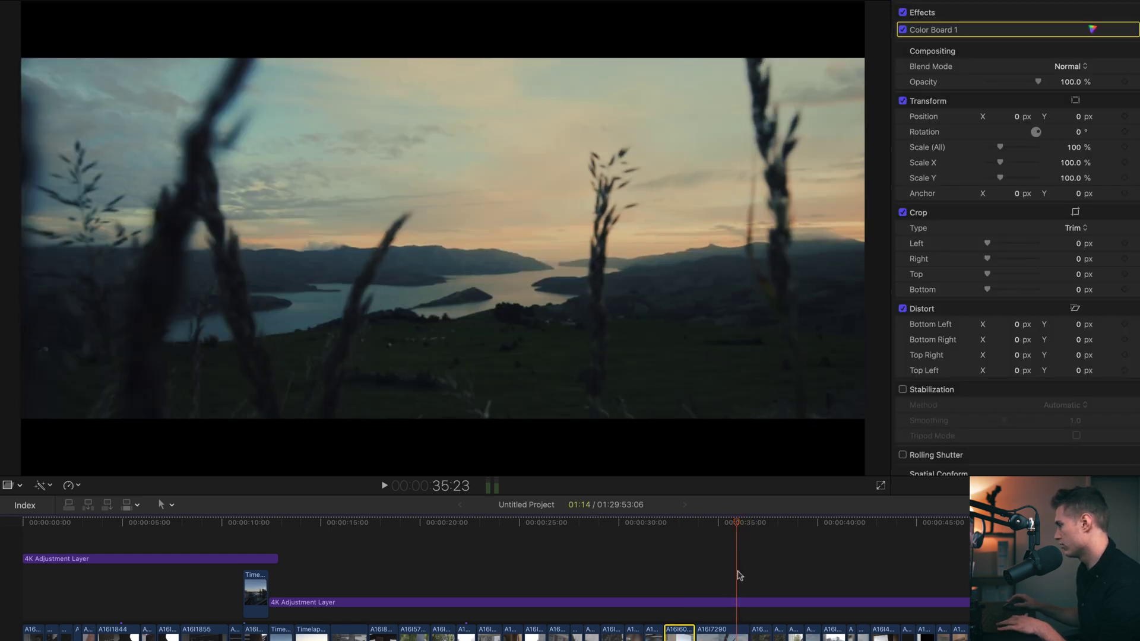
left_click(725, 611)
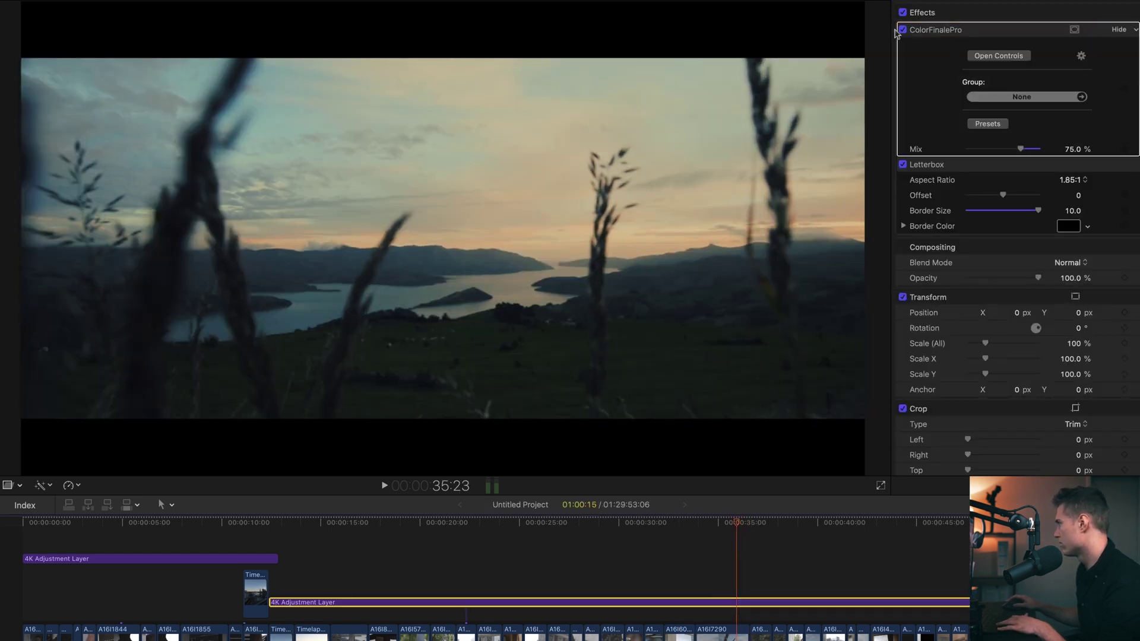
left_click(903, 31)
left_click(903, 31)
Compare the waterfall shot at 37:18 with and without the adjustment layer's ColorFinalePro effect.
left_click(772, 525)
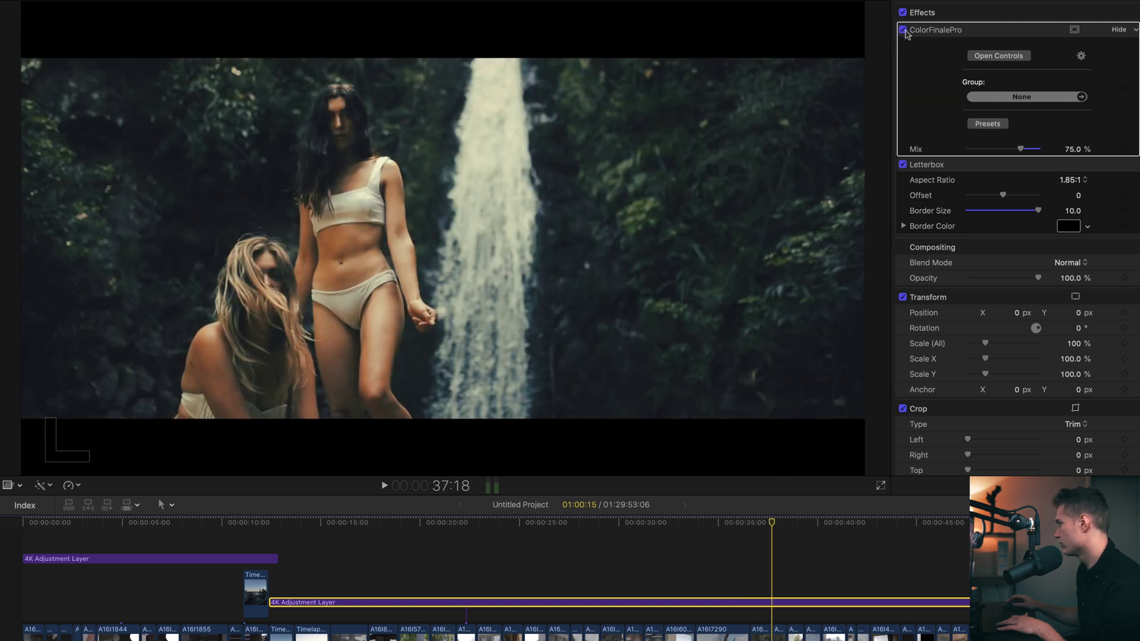
left_click(902, 30)
left_click(902, 30)
left_click(902, 30)
left_click(902, 30)
left_click(902, 30)
left_click(902, 29)
left_click(902, 29)
left_click(902, 30)
Compare the shot of the man with a laptop at 38:21 with and without the clip's Color Board 1 correction.
left_click(776, 634)
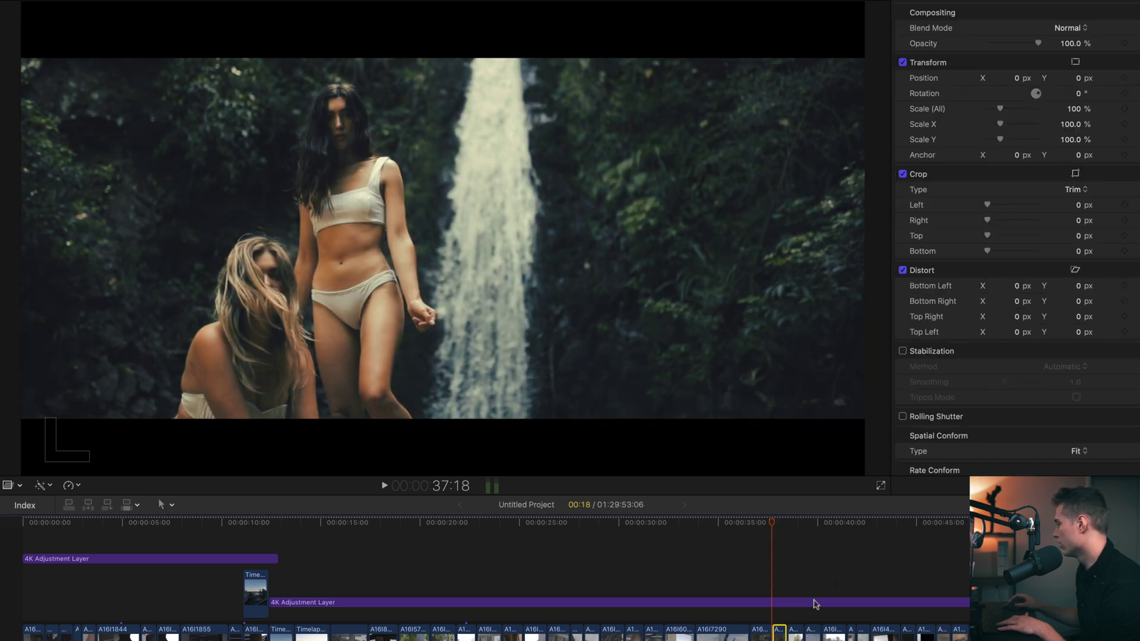
left_click_drag(773, 534, 795, 544)
left_click(797, 632)
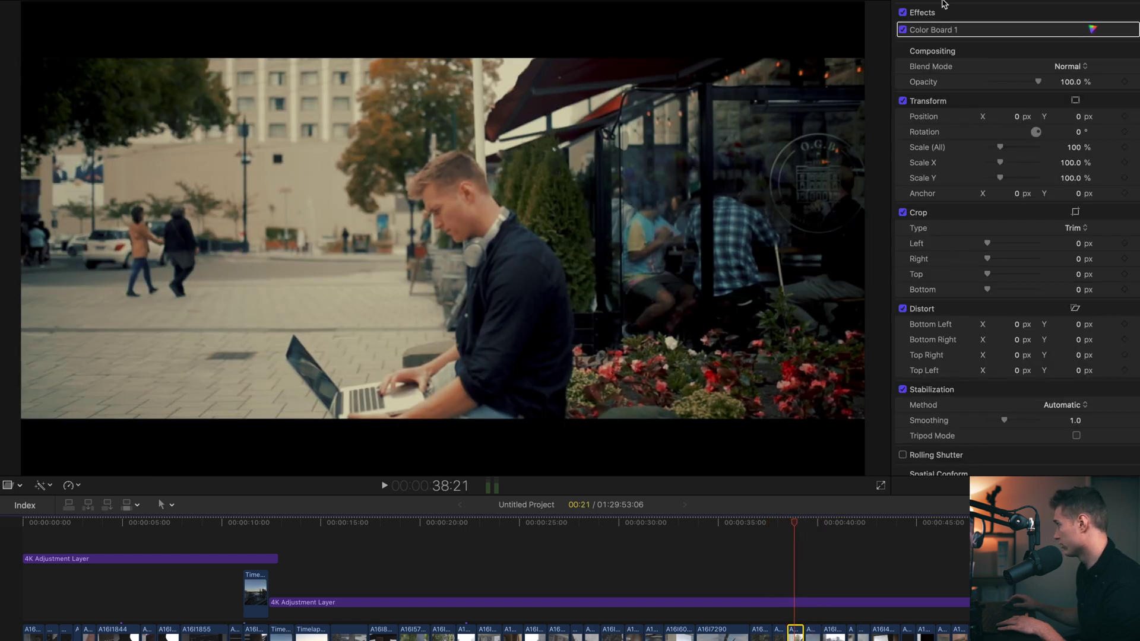
left_click(903, 30)
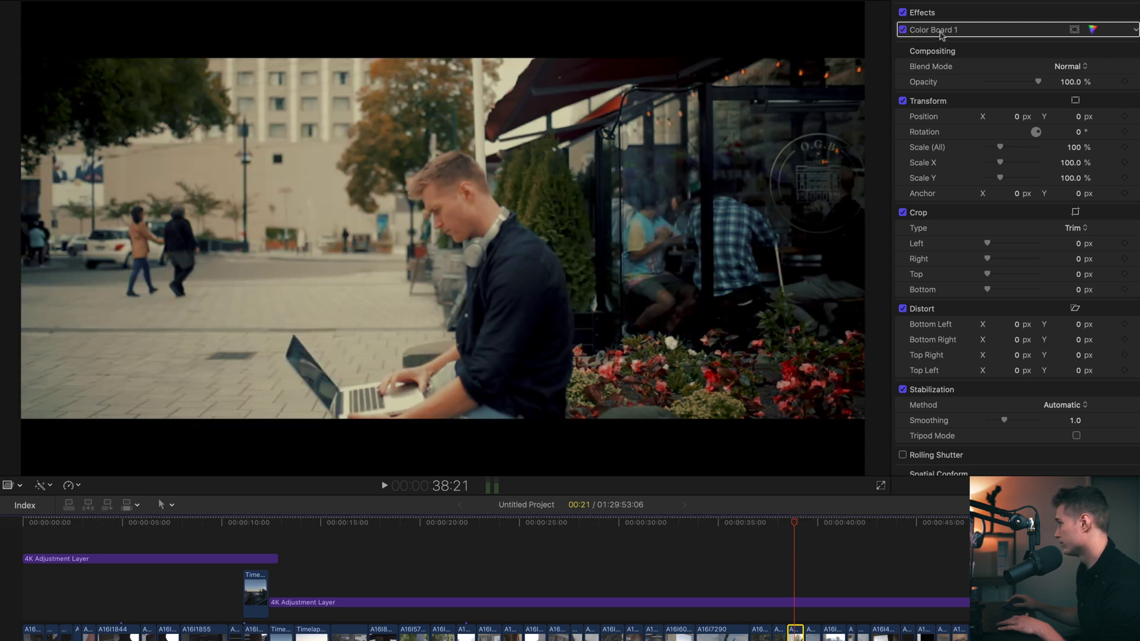
left_click(902, 30)
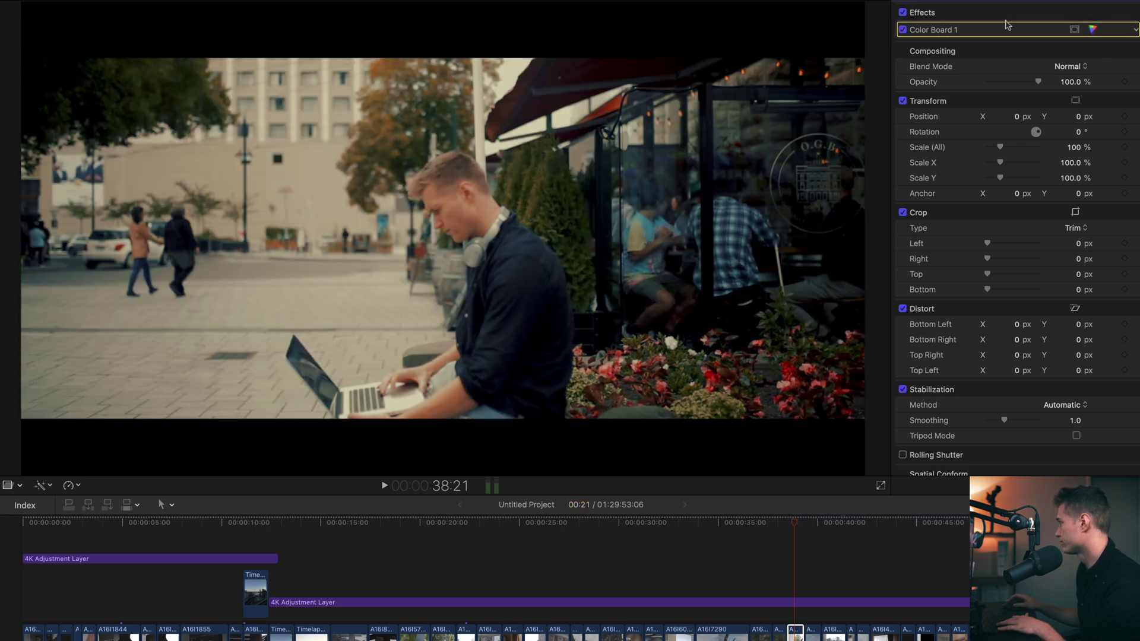
Try a different master exposure in the laptop clip's Color Board 1 correction and undo it.
left_click(1092, 29)
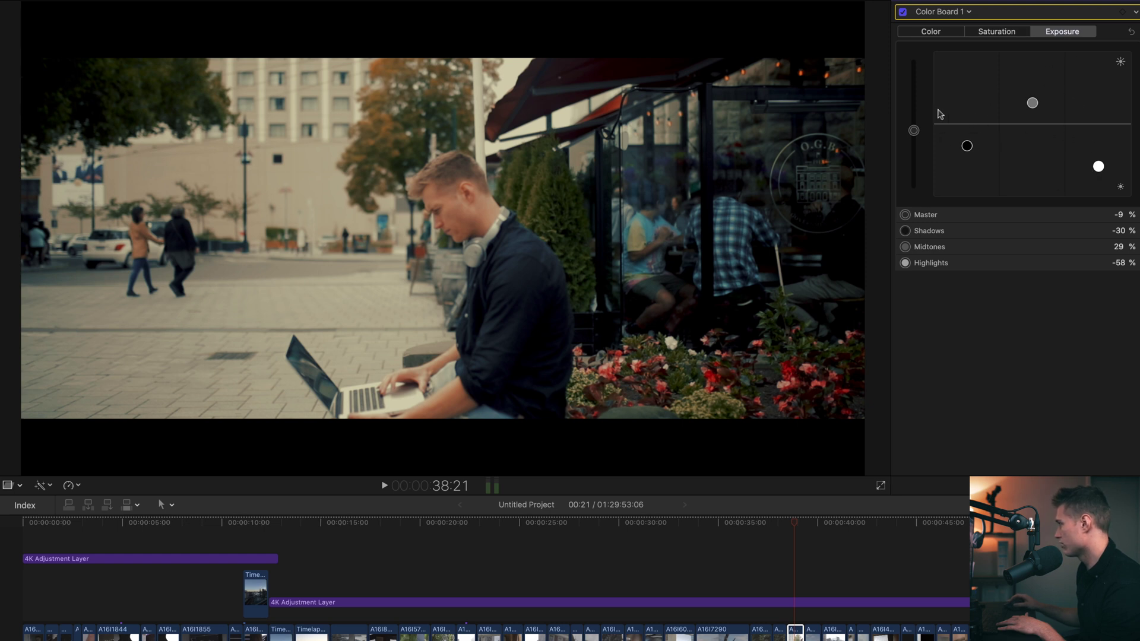
left_click_drag(914, 130, 922, 144)
key("super+z")
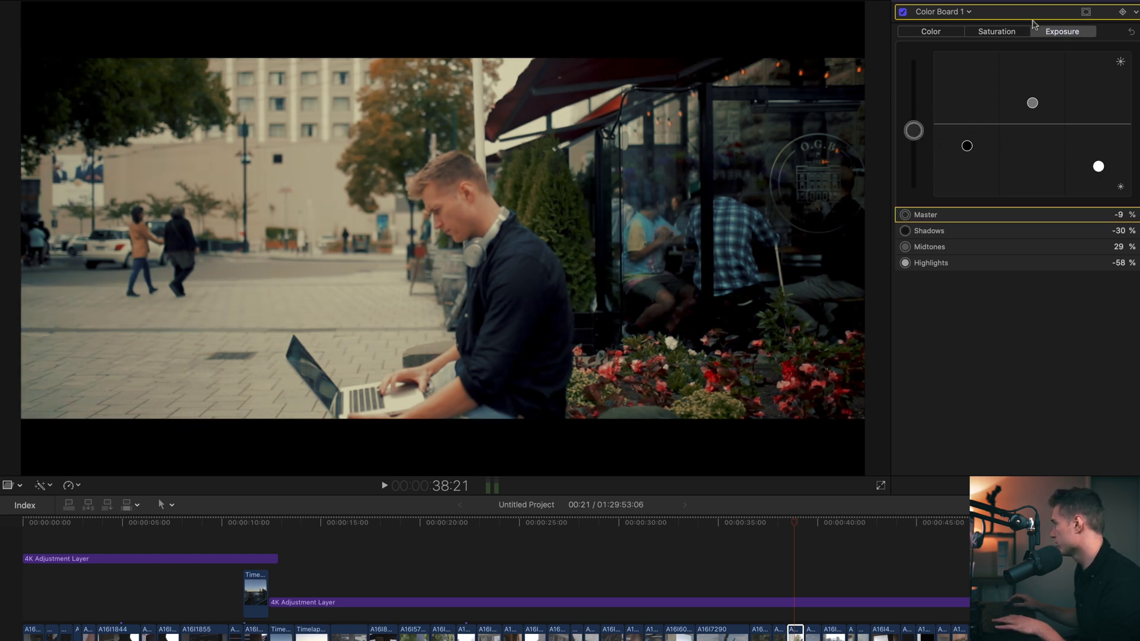
Compare the espresso machine shot at 42:00 with and without the adjustment layer's ColorFinalePro effect.
mouse_move(834, 522)
left_mouse_down()
mouse_move(867, 520)
mouse_move(855, 522)
left_mouse_up()
left_click(864, 636)
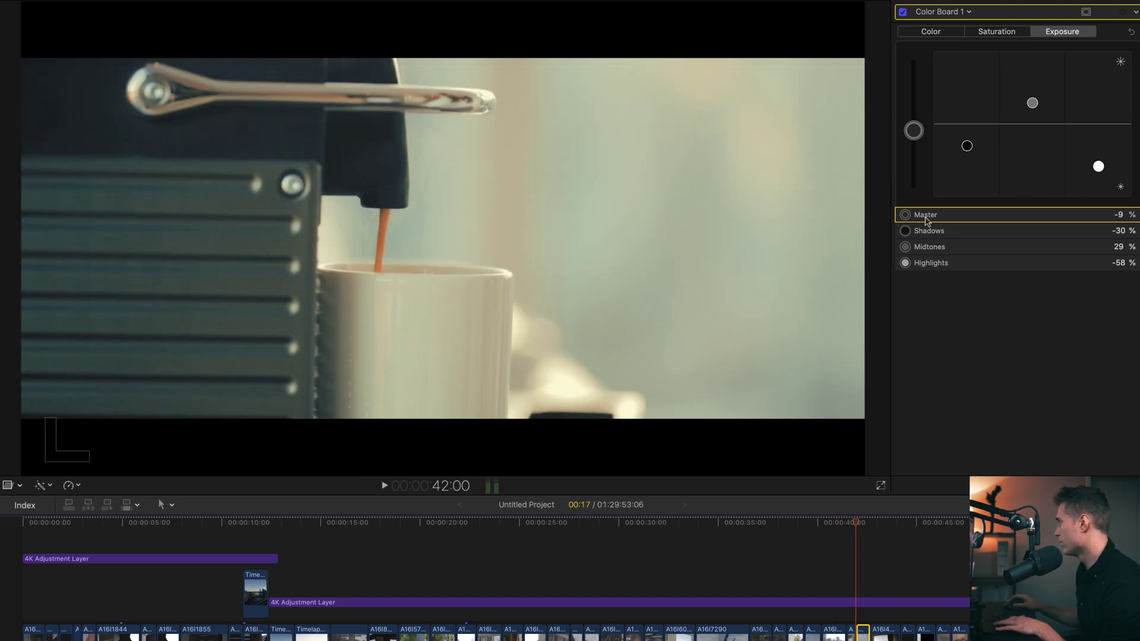
left_click(869, 601)
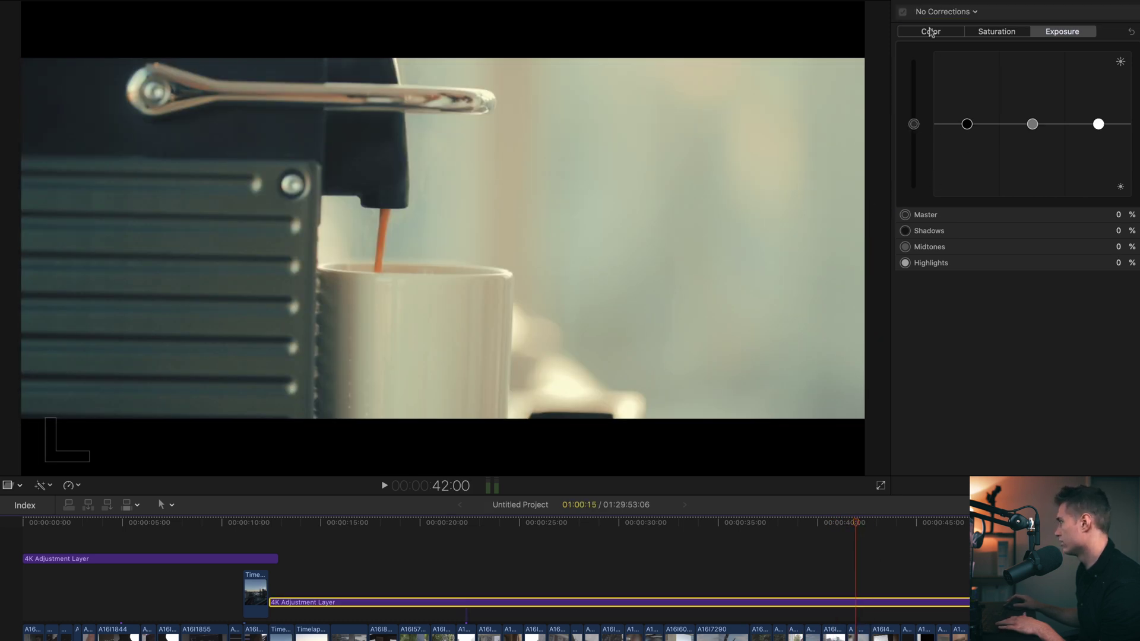
key("super+6")
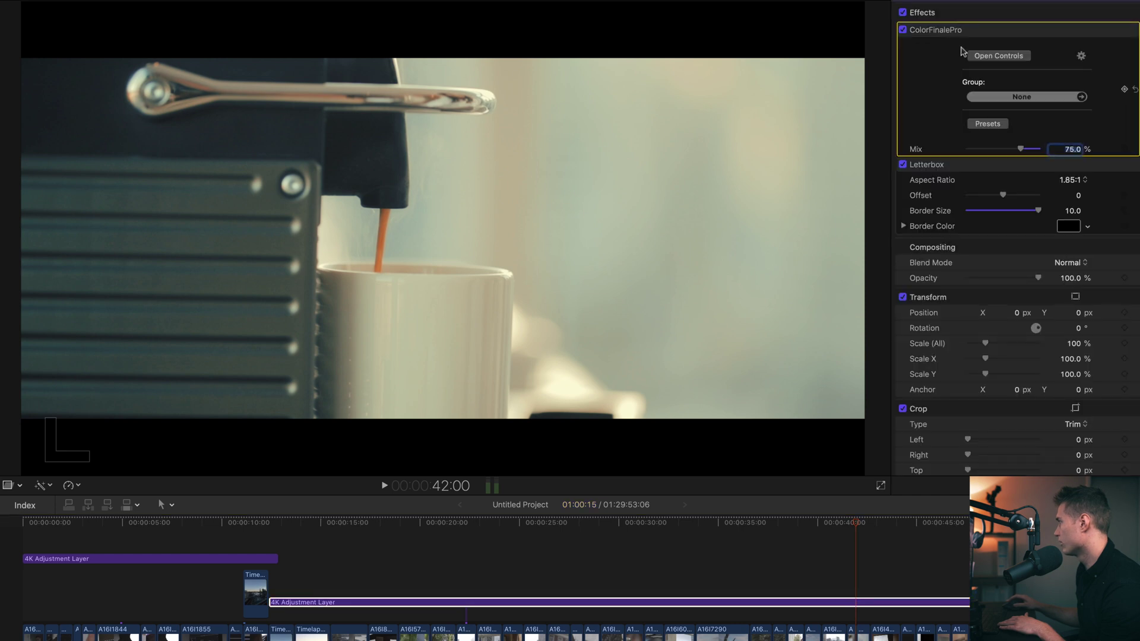
left_click(902, 30)
left_click(902, 30)
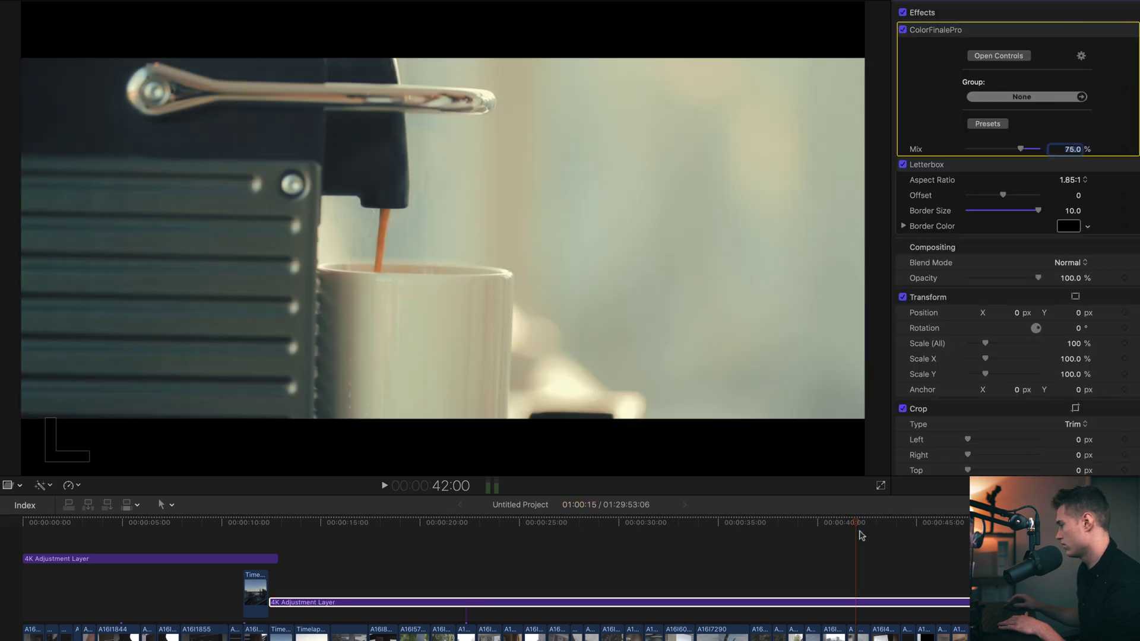
Compare the night city shot at 44:05 with and without the adjustment layer's ColorFinalePro effect.
left_click_drag(850, 526, 907, 534)
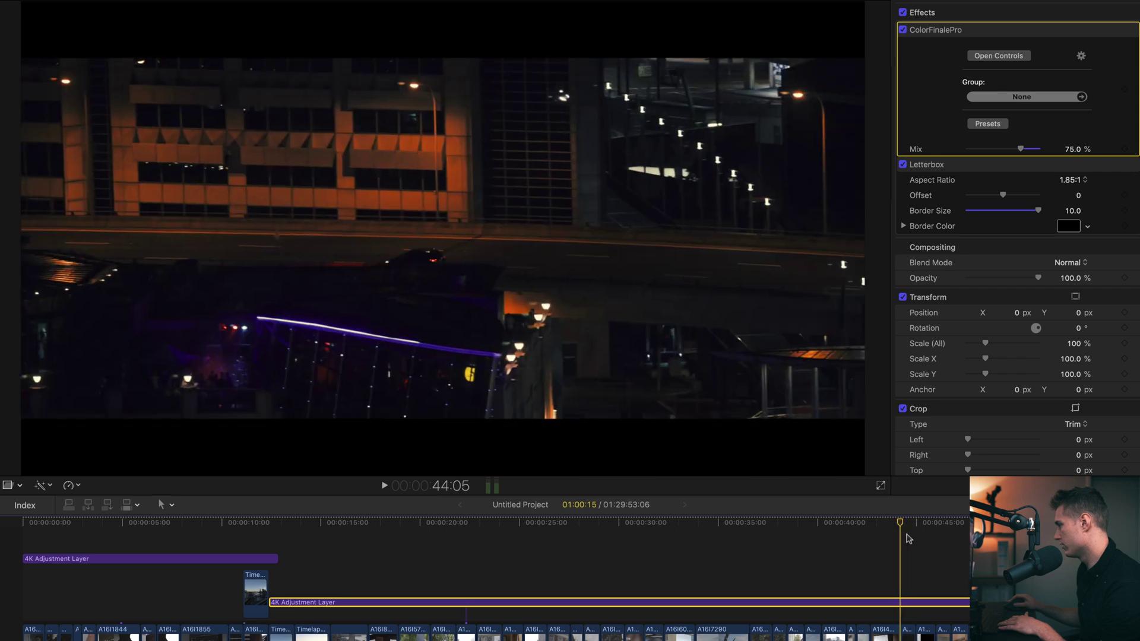
left_click(902, 29)
left_click(902, 30)
left_click(902, 30)
left_click(902, 29)
left_click(902, 30)
left_click(902, 30)
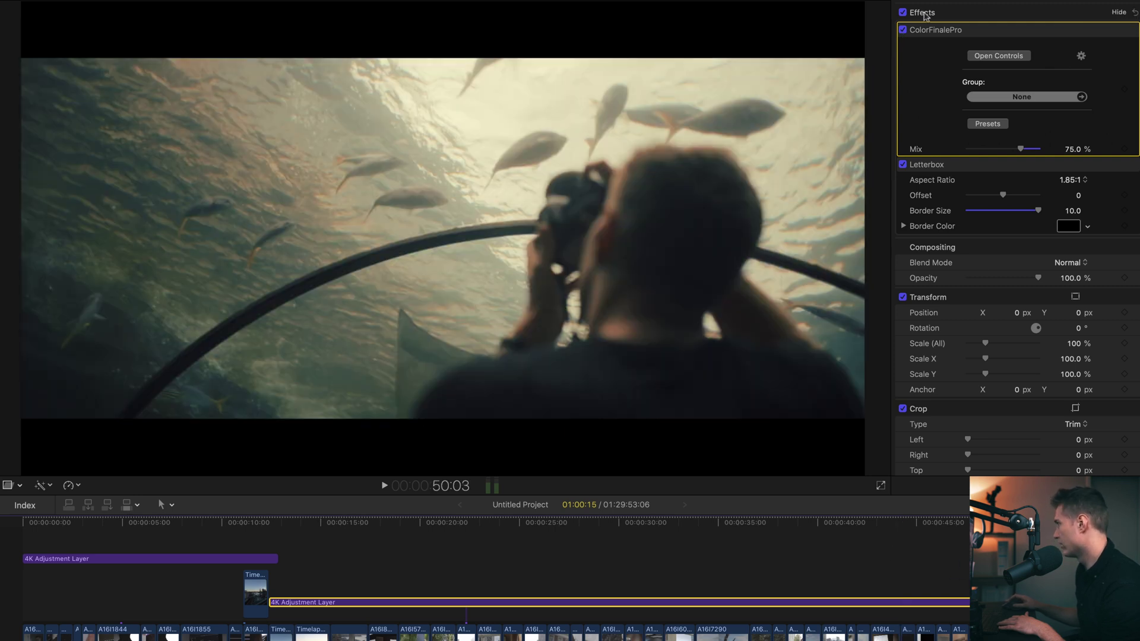
Compare the aquarium photographer shot at 50:03 with and without the adjustment layer's ColorFinalePro effect.
left_click(903, 29)
left_click(903, 30)
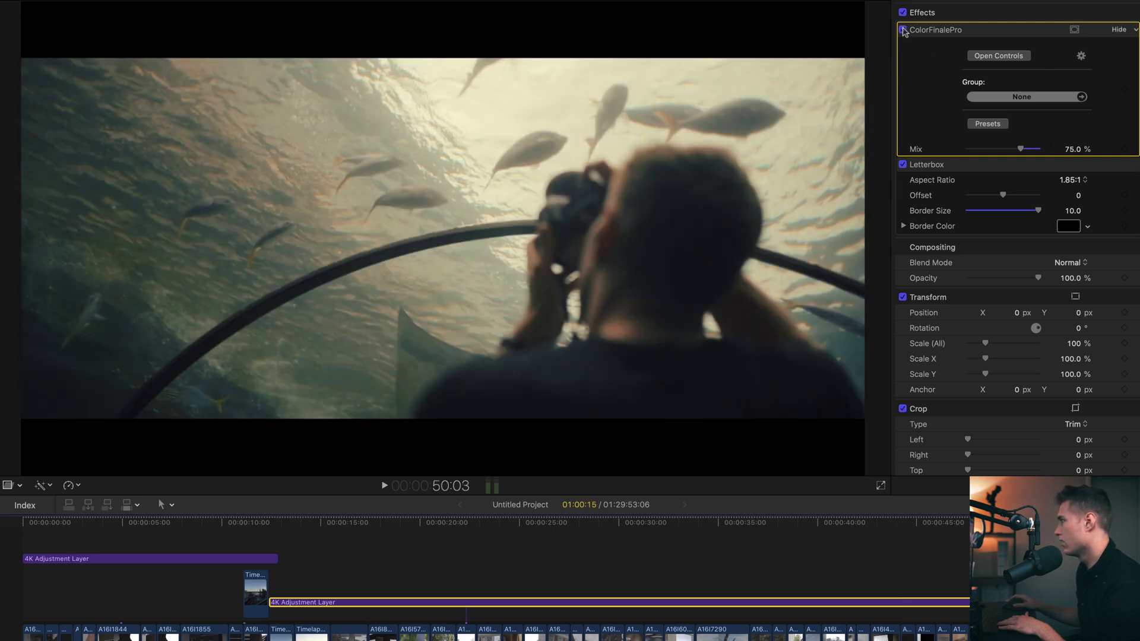
left_click(903, 30)
left_click(902, 29)
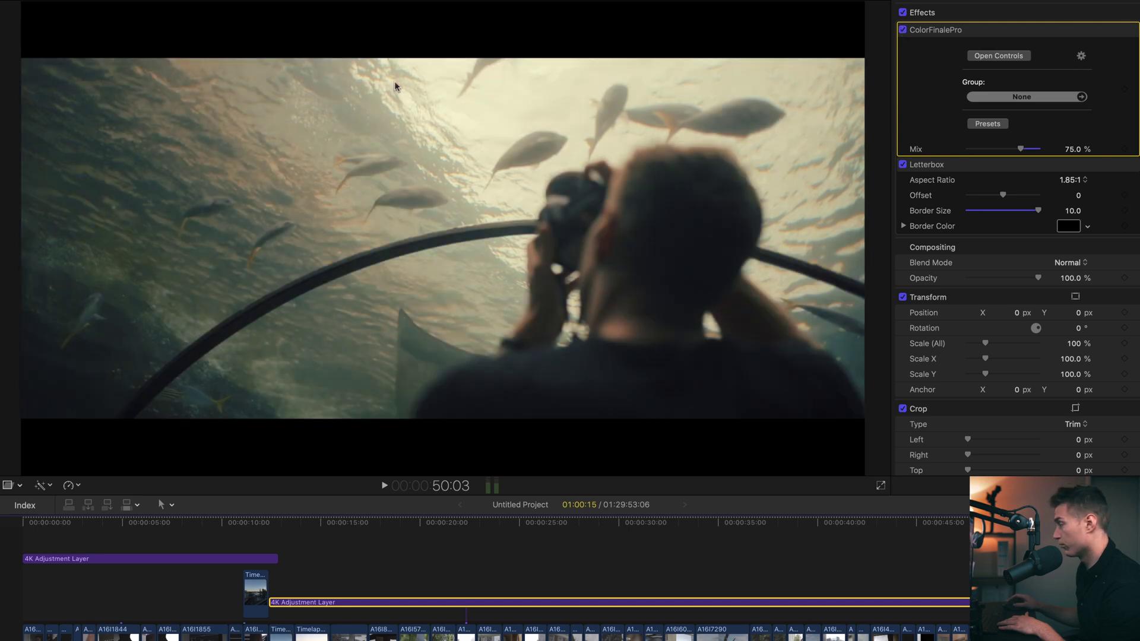
left_click(903, 30)
left_click(903, 30)
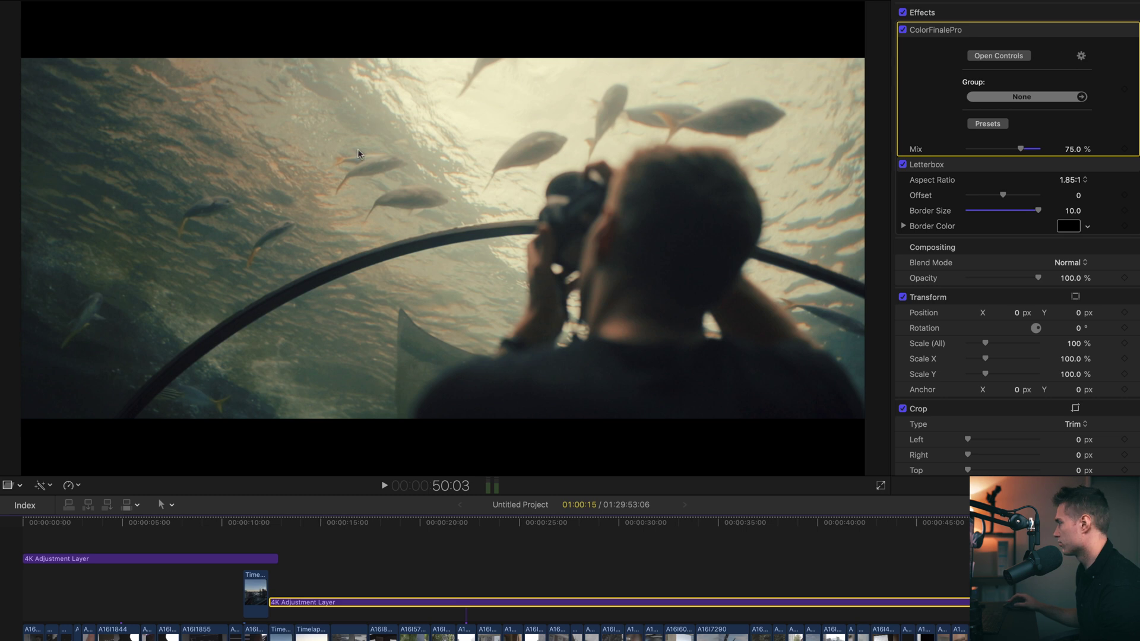
left_click(902, 29)
left_click(902, 30)
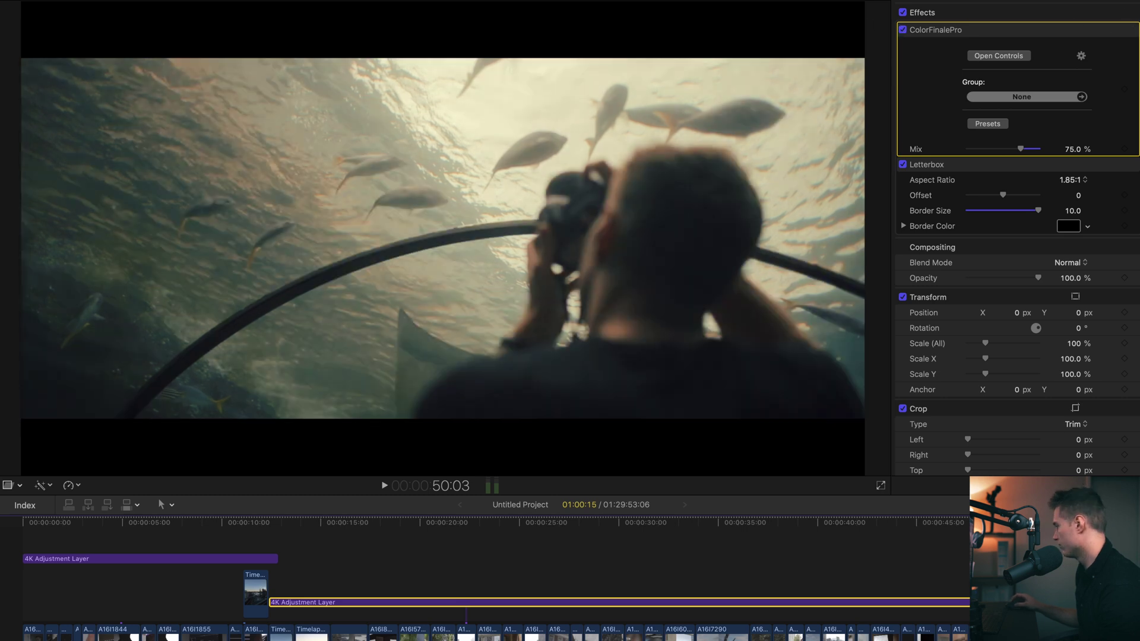
Compare the mountain road shot at 52:04 and 51:16 with and without the adjustment layer's ColorFinalePro effect.
left_click(1017, 630)
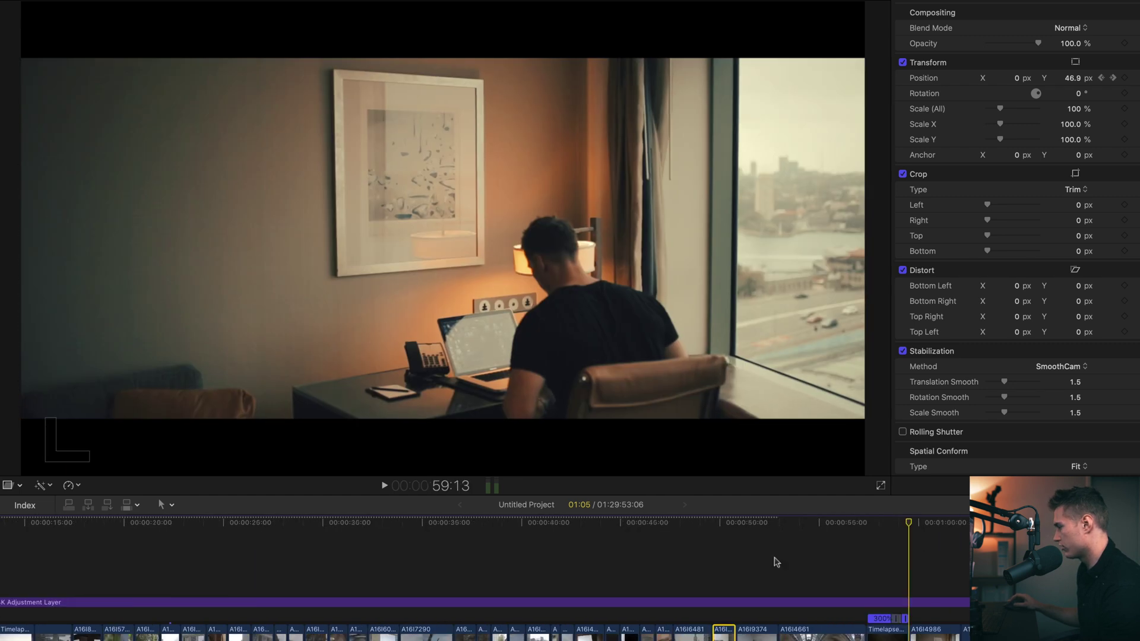
left_click(629, 581)
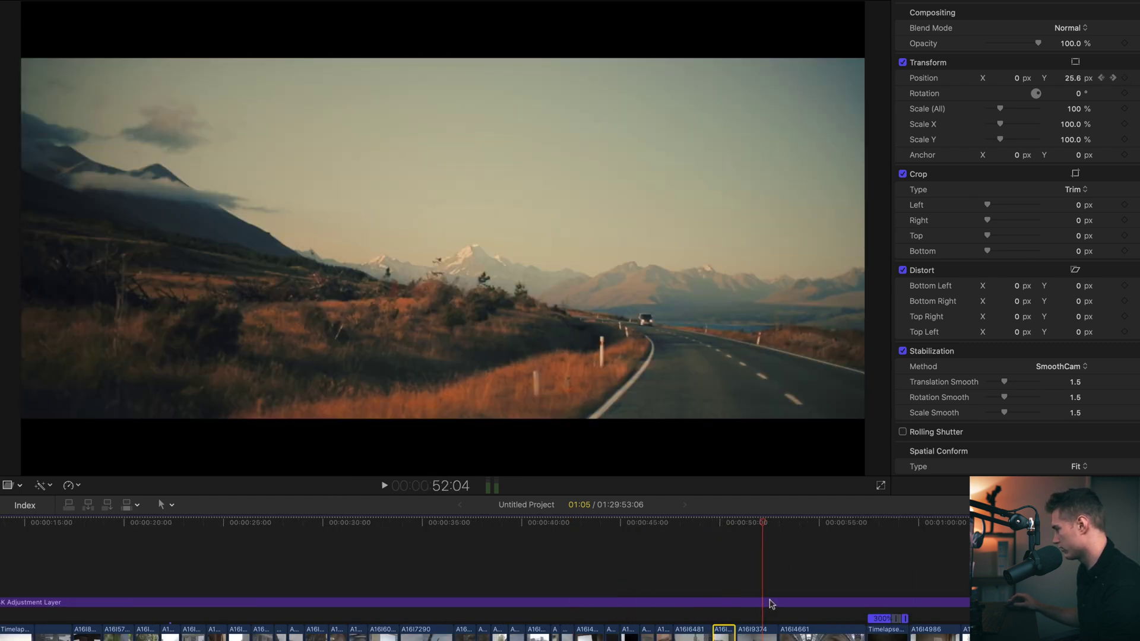
left_click(764, 601)
left_click(902, 30)
left_click(902, 30)
left_click_drag(761, 523, 752, 525)
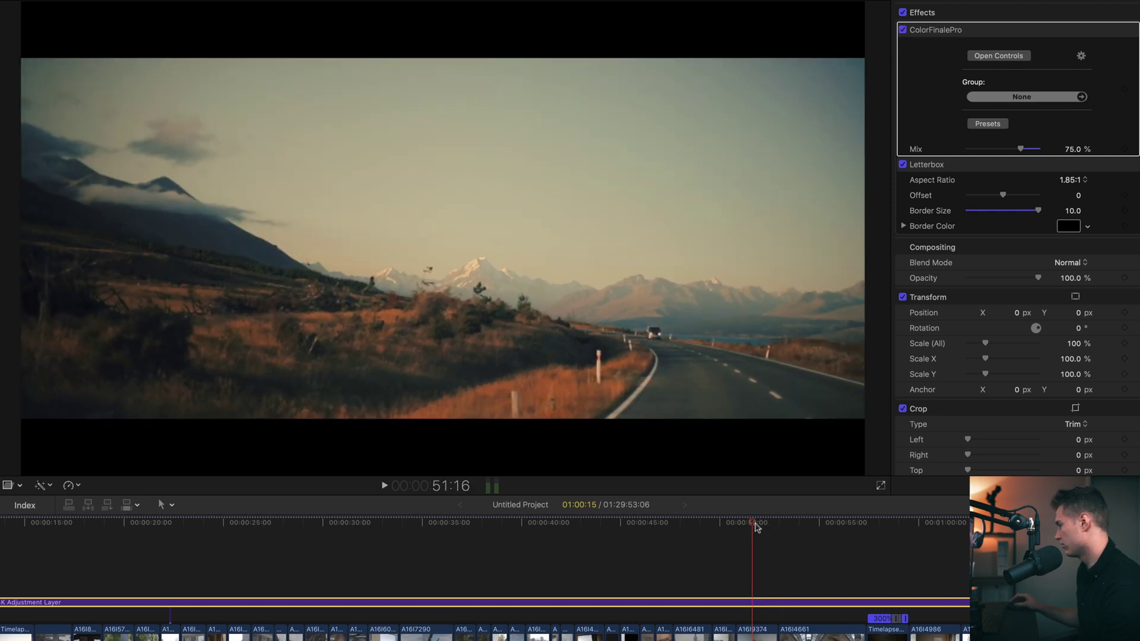
left_click(902, 29)
left_click(903, 30)
left_click(902, 30)
left_click(903, 30)
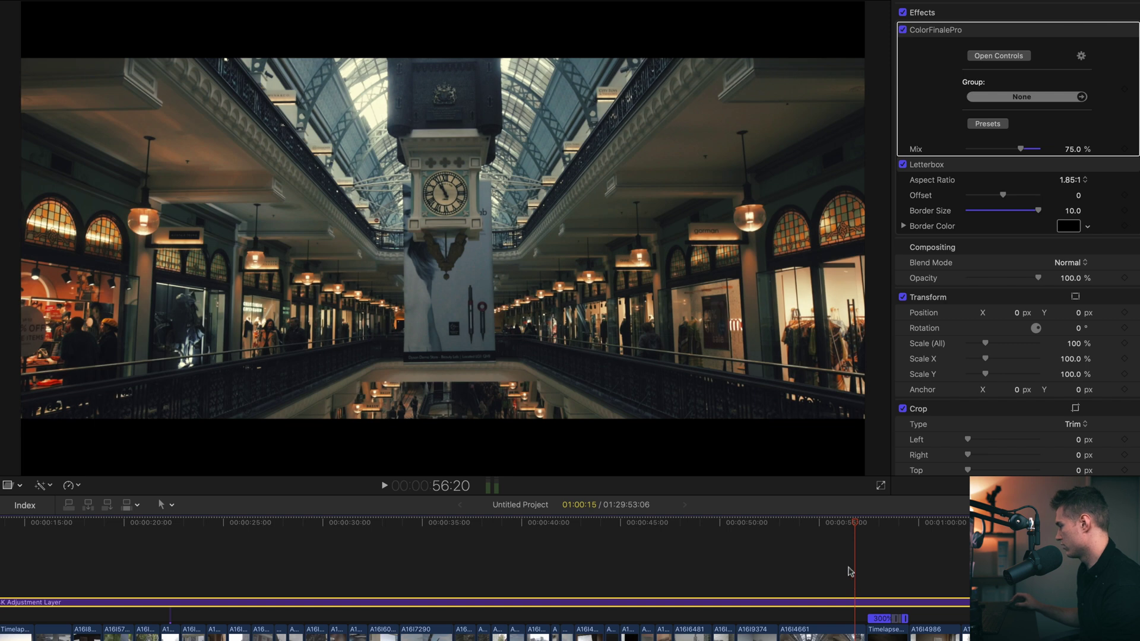
Compare the hotel desk shot at 1:00:13 with and without the clip's Color Board 1 correction.
left_click(843, 630)
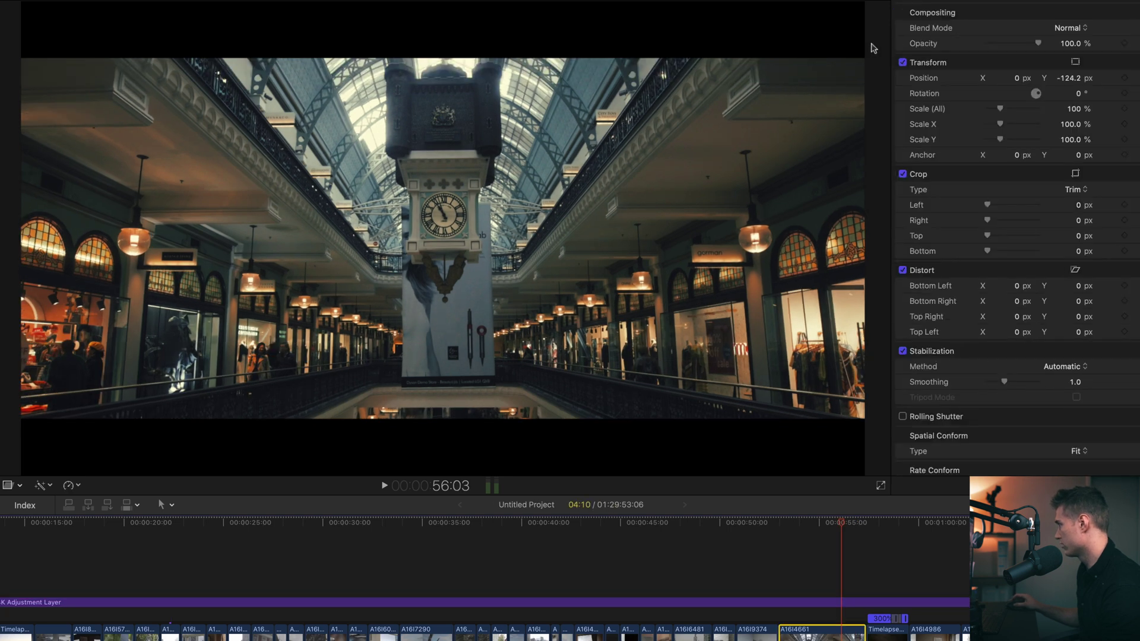
left_click_drag(839, 527, 929, 527)
left_click(932, 633)
left_click(903, 30)
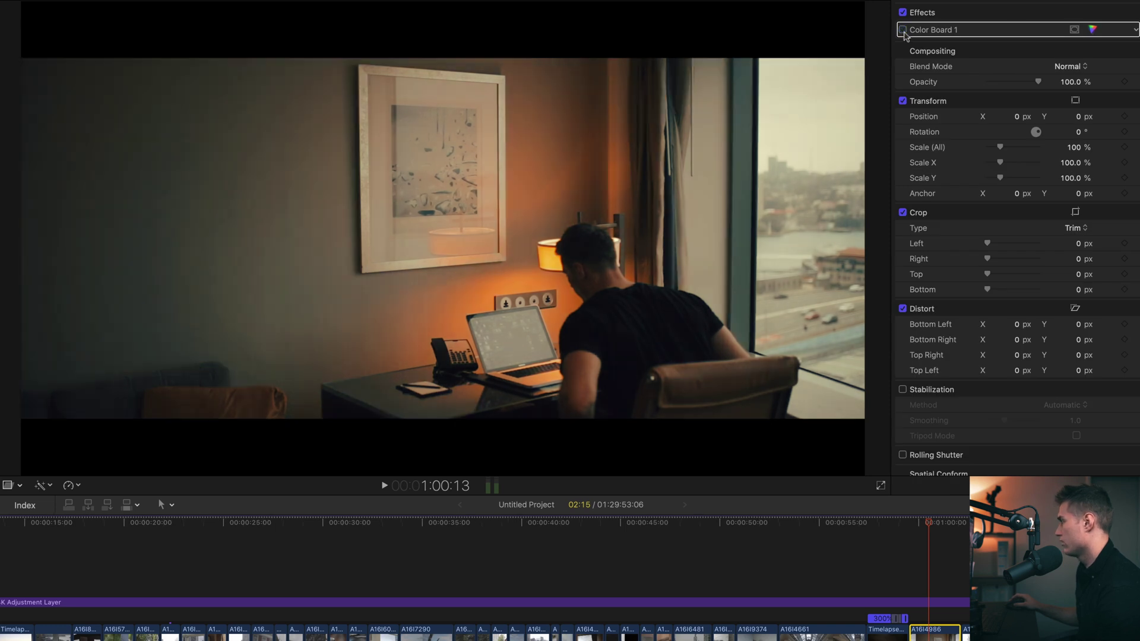
left_click(903, 30)
left_click(903, 29)
left_click(902, 30)
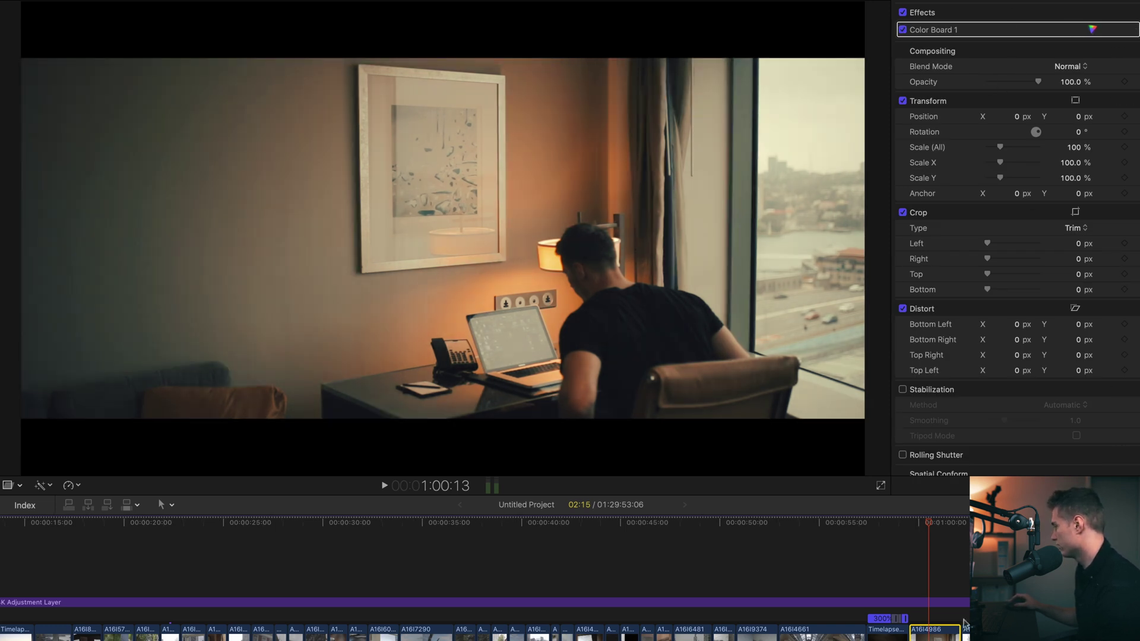
Compare the monument shot at 1:03:23 with and without its Color Board 1 correction and review the correction's color, saturation and exposure settings.
key("Down")
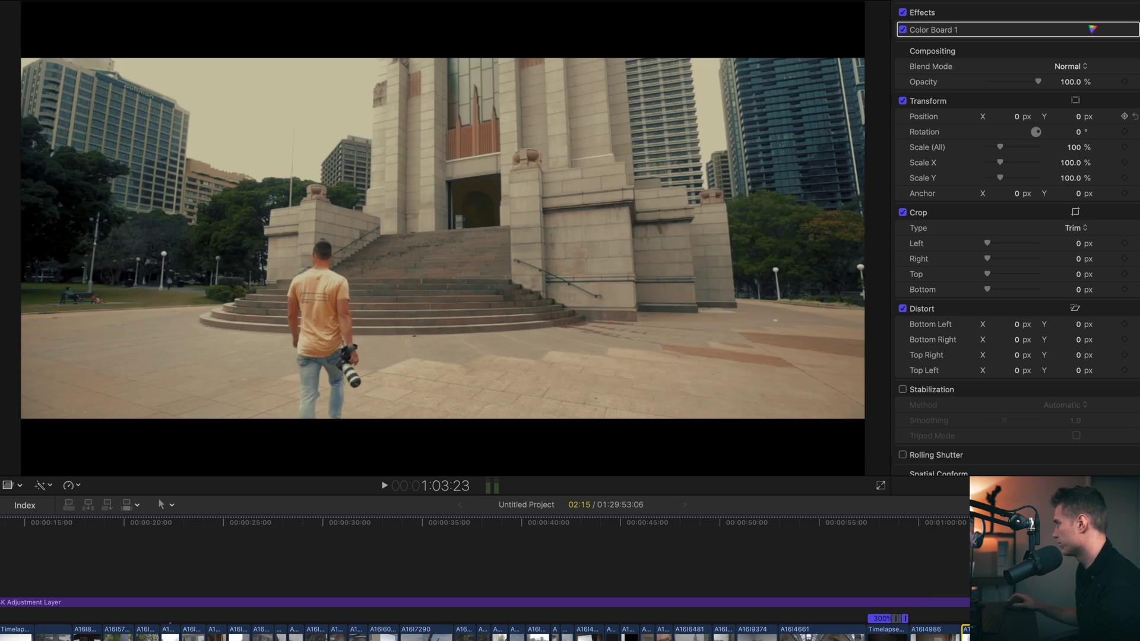
left_click(903, 30)
left_click(902, 29)
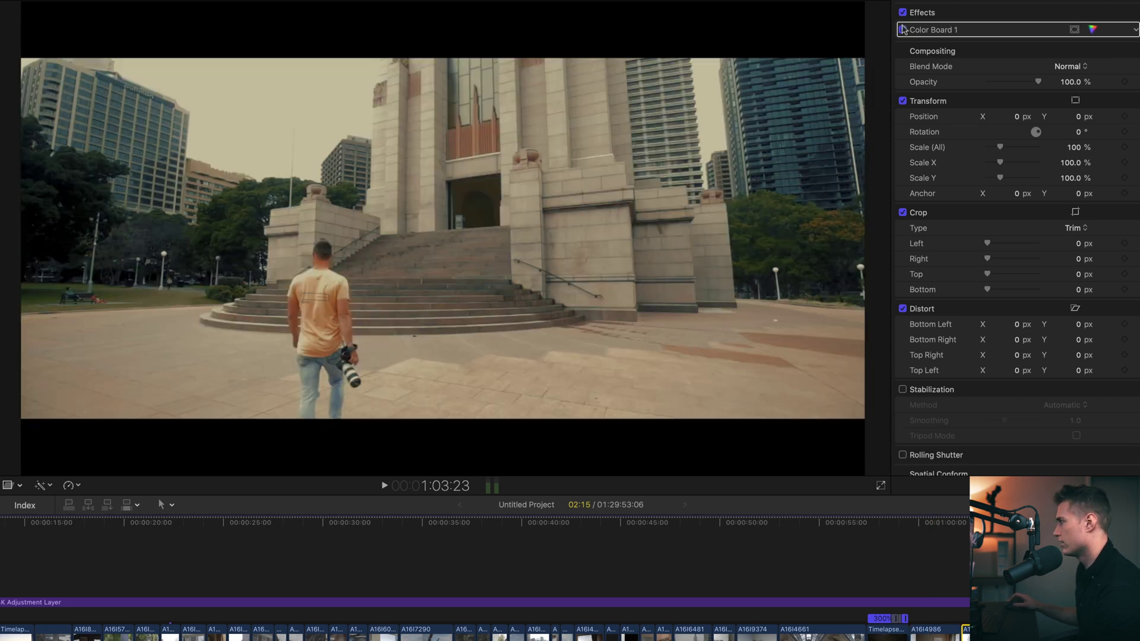
left_click(1093, 29)
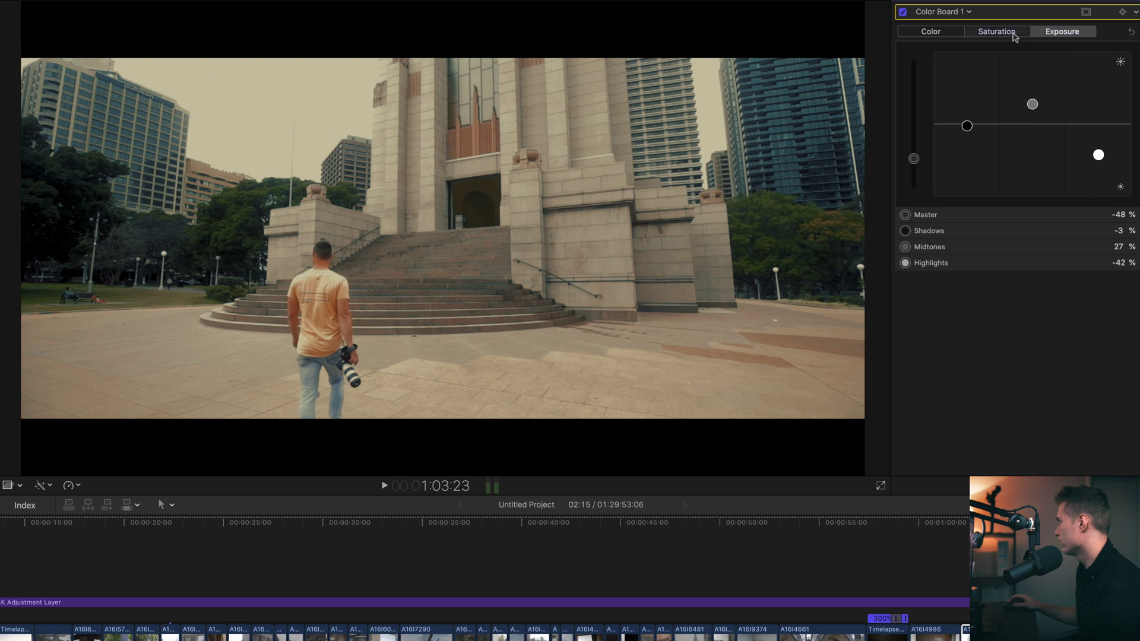
left_click(1009, 33)
left_click(929, 32)
left_click(1064, 32)
Compare the memorial interior shot at 1:06:18 with and without the adjustment layer's ColorFinalePro effect.
scroll(219, 552, "right", 10)
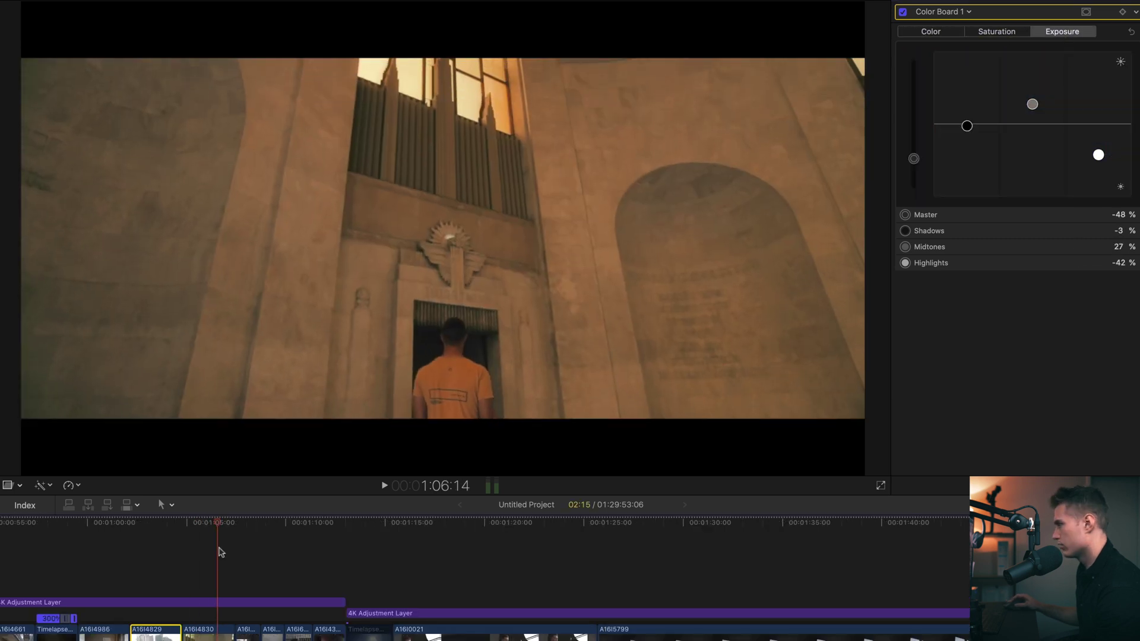
left_click(223, 602)
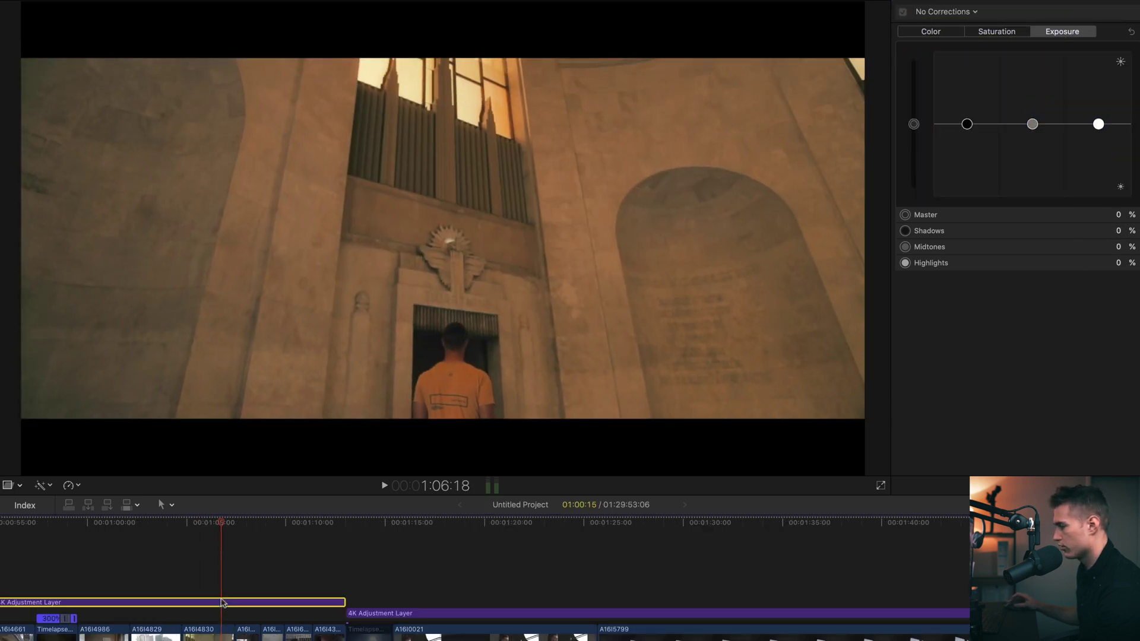
left_click(903, 1)
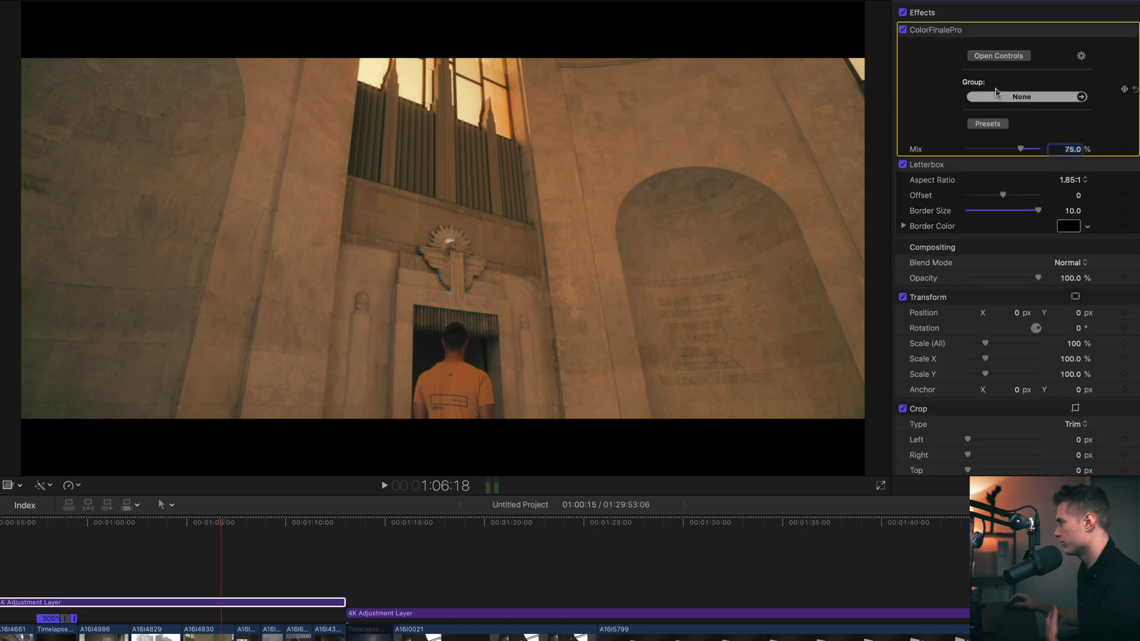
left_click(903, 31)
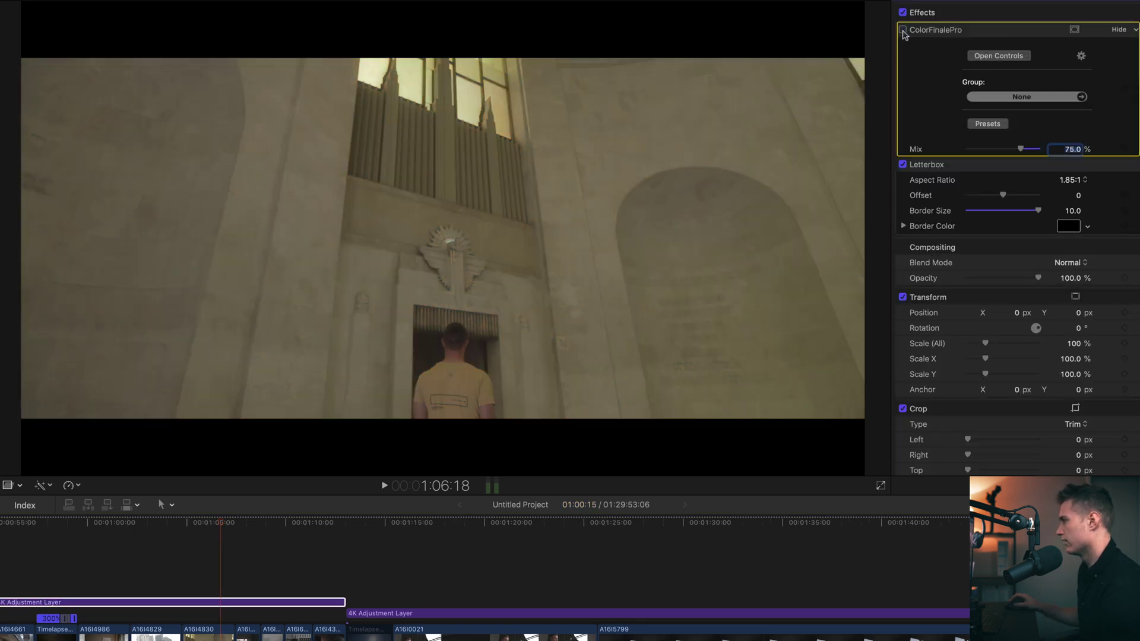
left_click(903, 31)
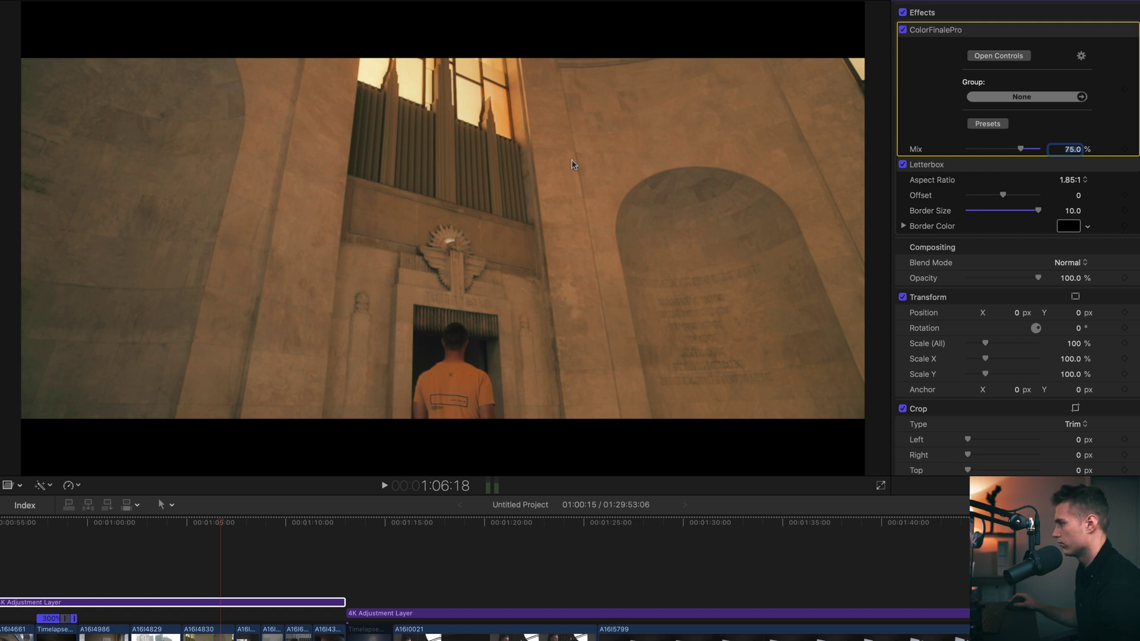
Inspect the memorial interior clip at 1:07:01 and reselect the adjustment layer above it.
left_click_drag(221, 523, 227, 526)
left_click(223, 635)
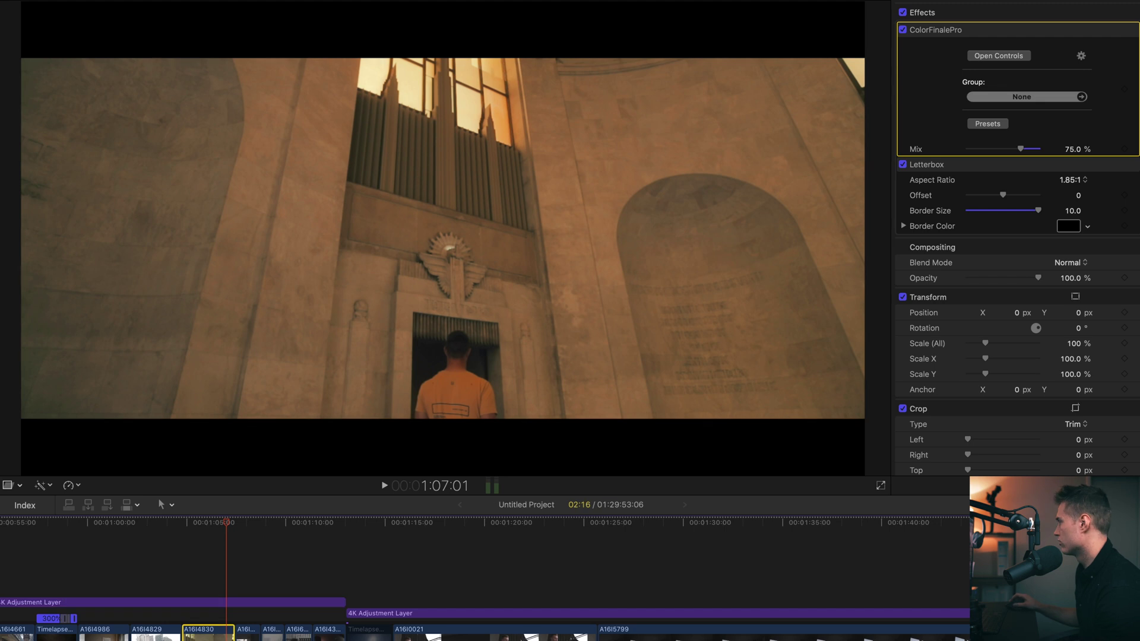
left_click(223, 603)
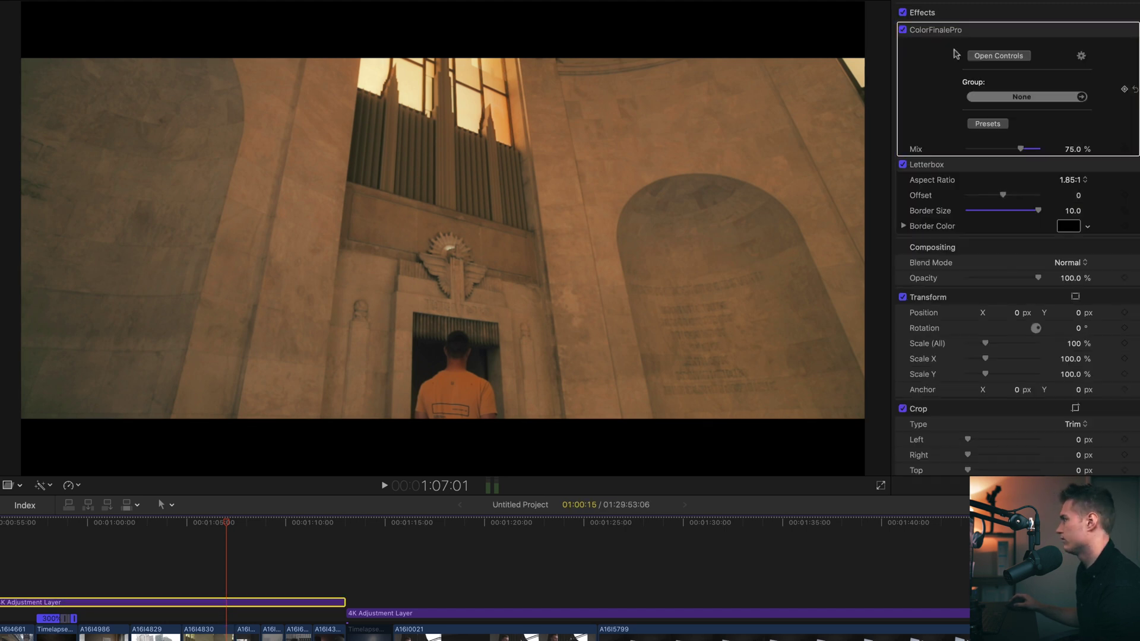
Compare the waterfront flags shot at 1:10:22 with and without the adjustment layer's ColorFinalePro effect.
left_click_drag(231, 527, 306, 533)
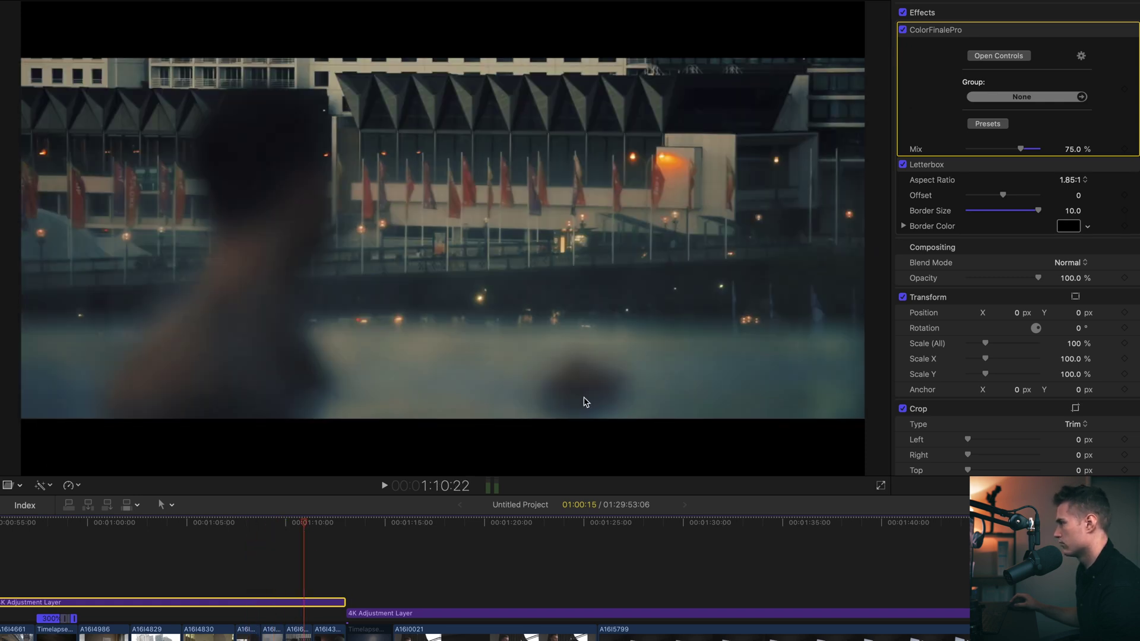
left_click(902, 29)
left_click(902, 29)
left_click(902, 30)
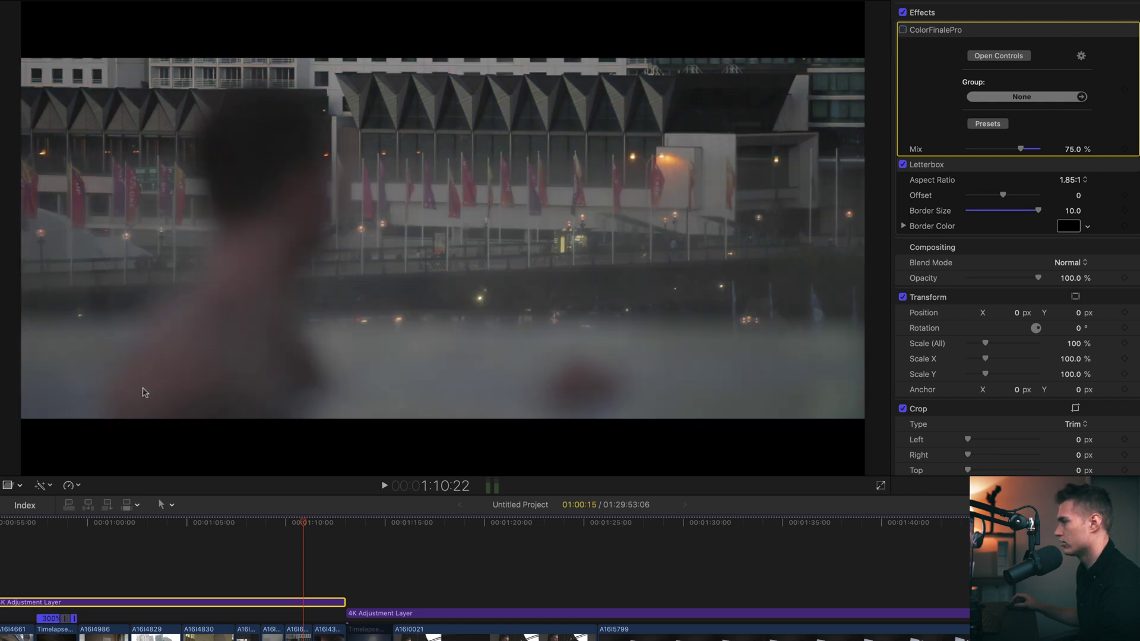
left_click(902, 30)
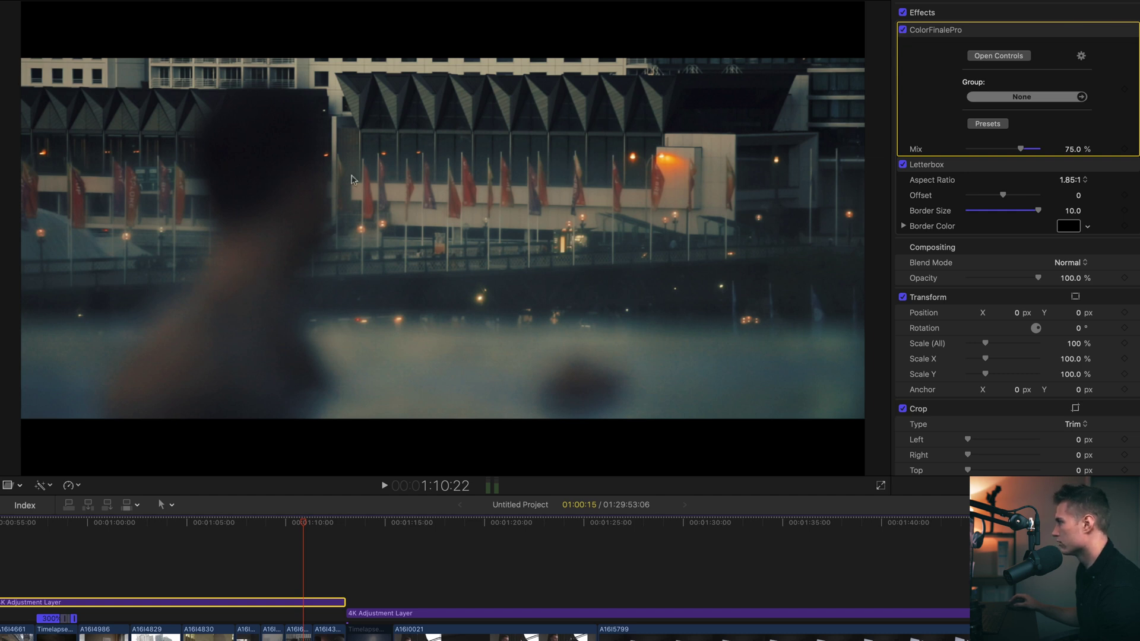
left_click(902, 30)
left_click(903, 30)
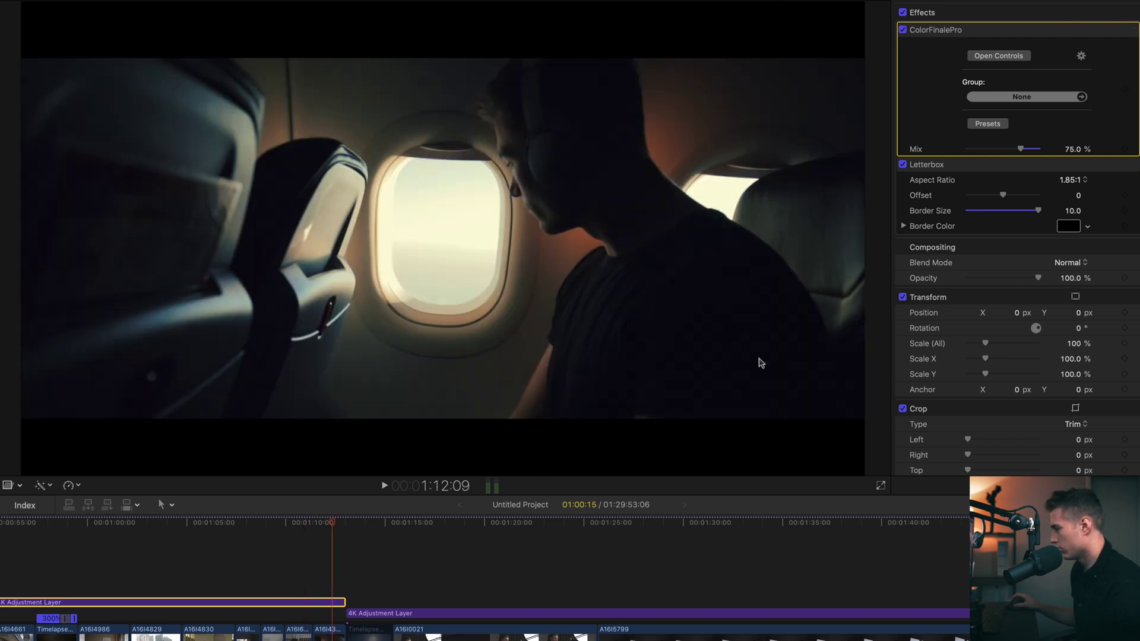
Review the graded microphone shots at 1:20:02 and 1:24:18 and the dark window bedroom shot at 1:42:12.
left_click(467, 532)
left_click_drag(468, 534, 485, 523)
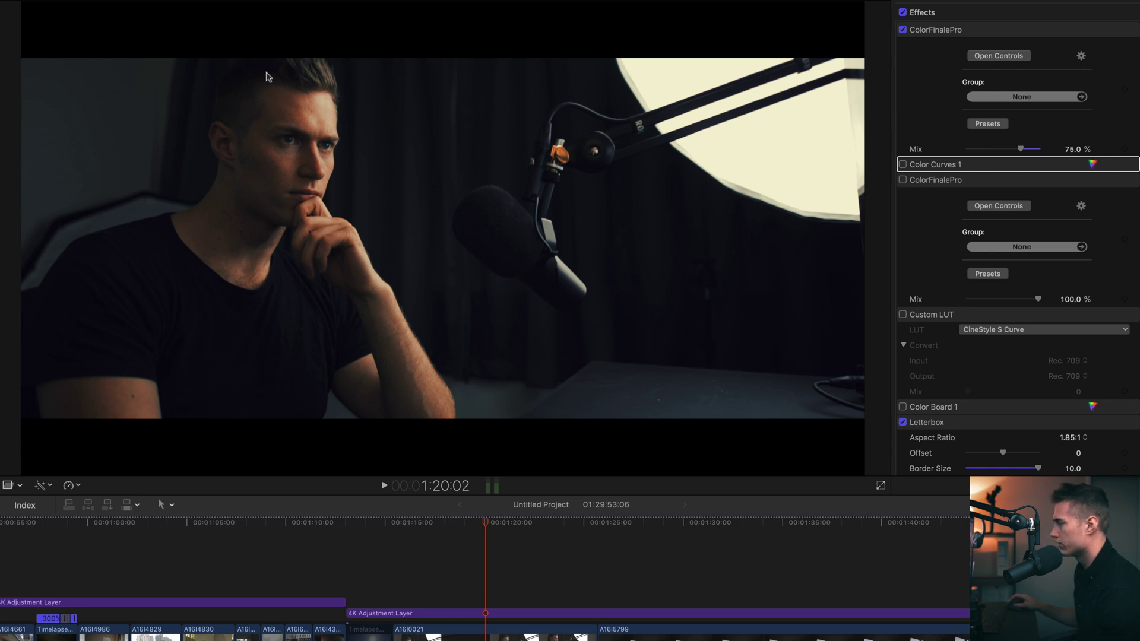
left_click_drag(487, 524, 580, 529)
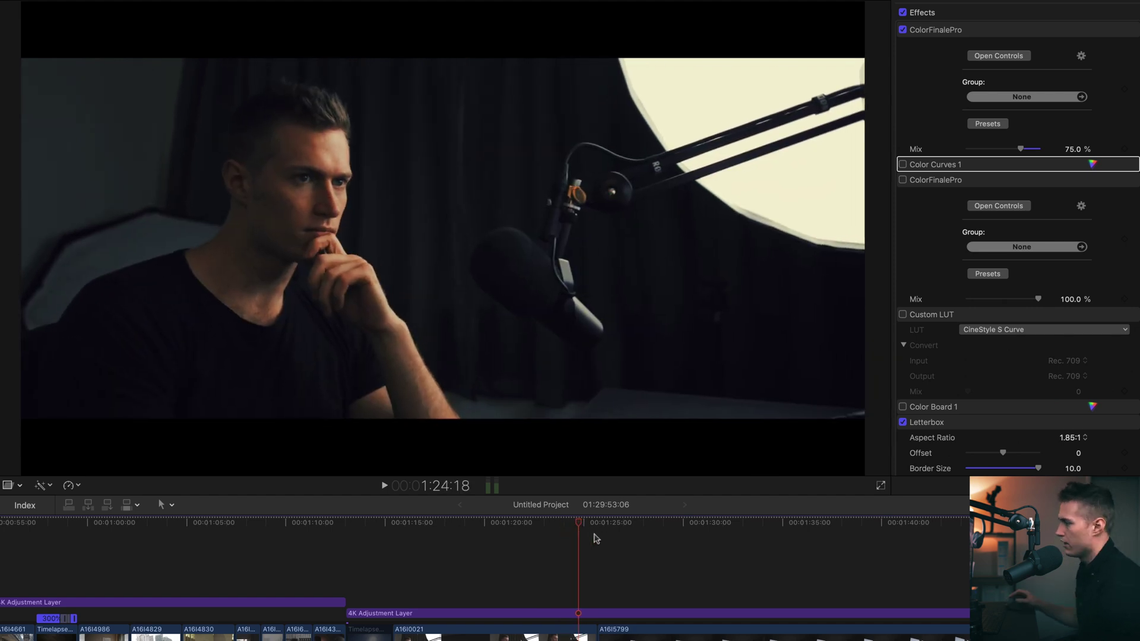
left_click_drag(688, 528, 932, 550)
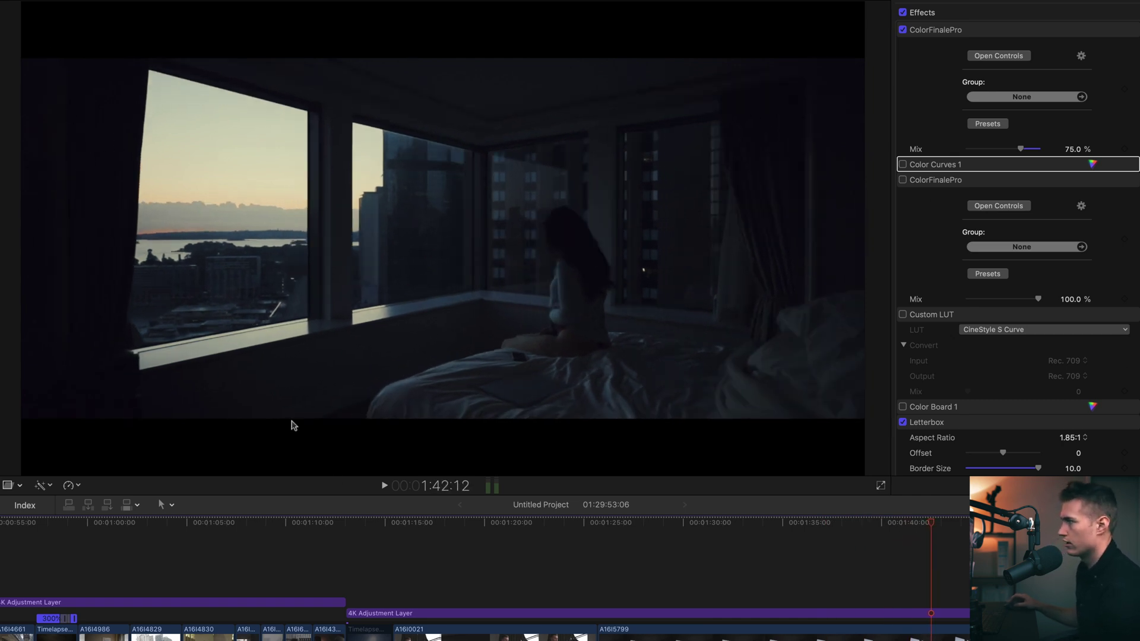
Compare the headphones close-up at 2:05:03 with and without the adjustment layer's first ColorFinalePro effect.
scroll(336, 557, "right", 10)
left_click_drag(335, 528, 382, 528)
left_click(902, 30)
left_click(902, 30)
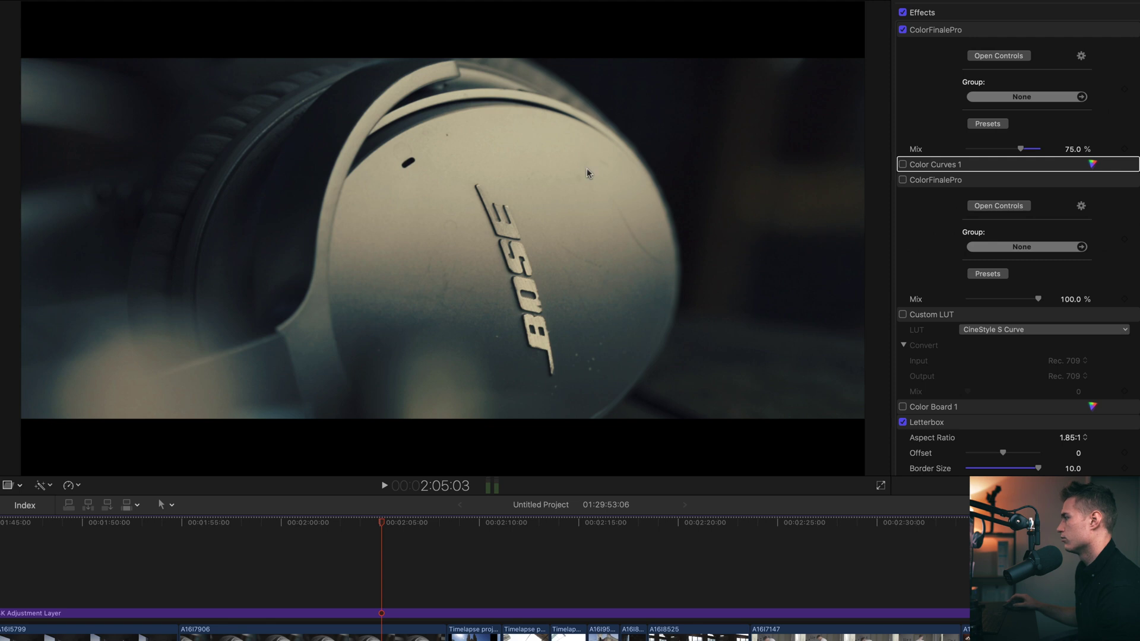
left_click(902, 29)
left_click(902, 30)
left_click(902, 30)
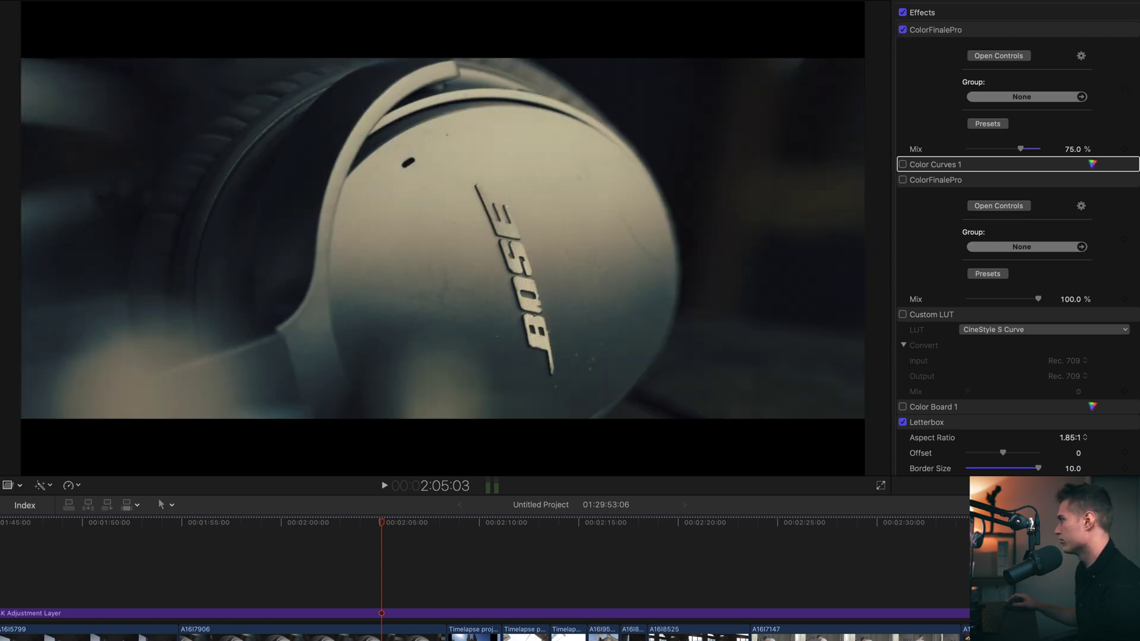
Compare the bed and towels shot at 2:17:02 with and without the first ColorFinalePro effect and return to the window bedroom shot at 1:40:06.
left_click(619, 567)
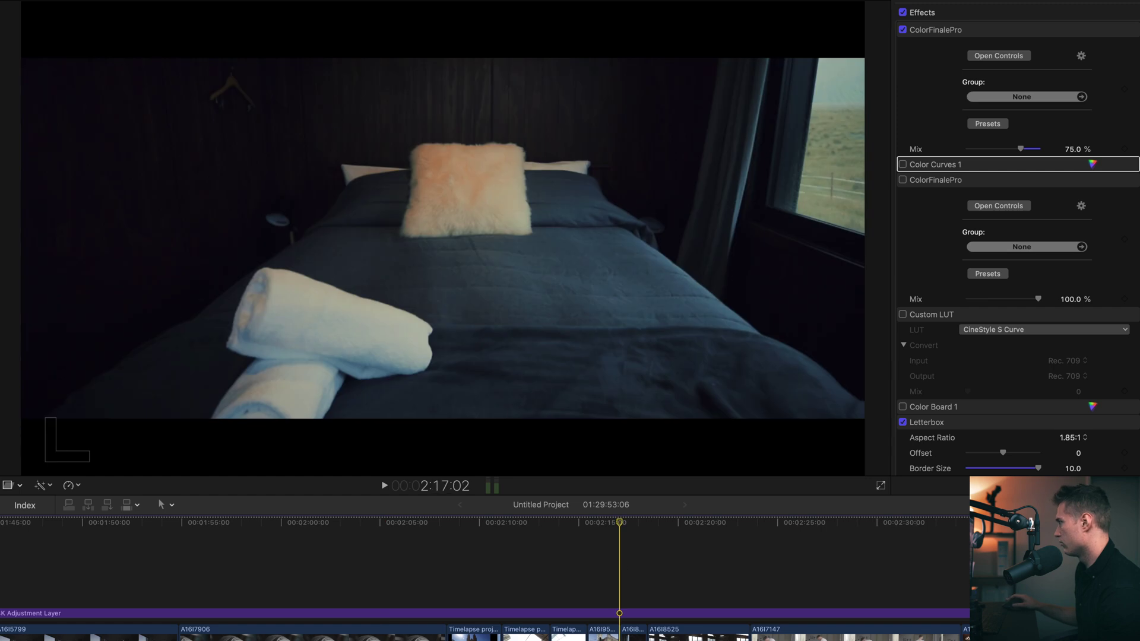
left_click(902, 30)
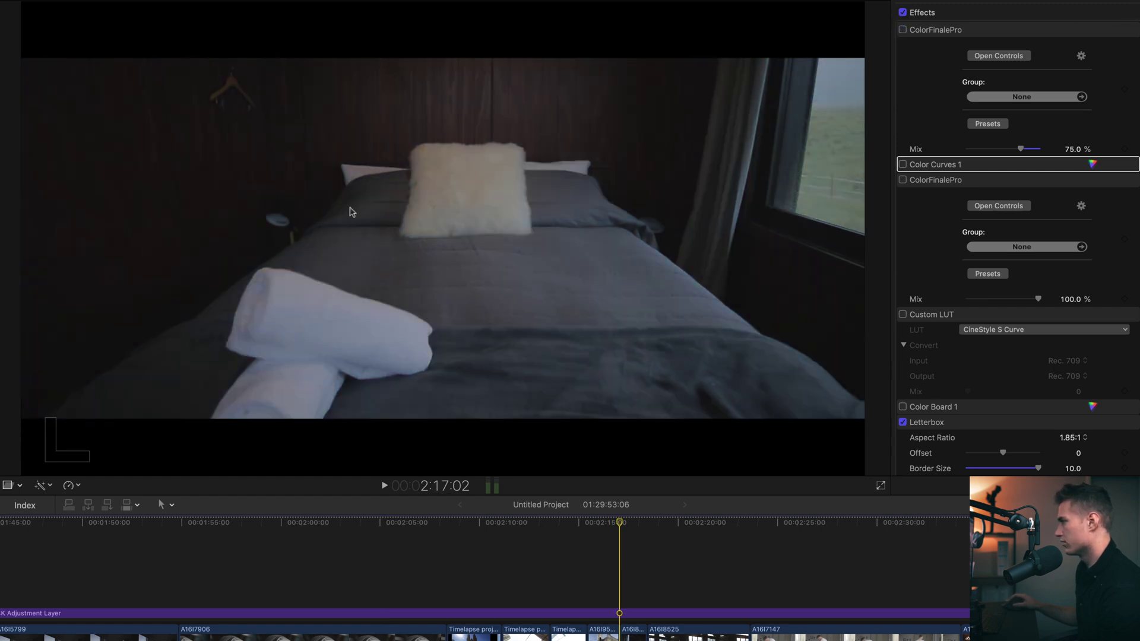
left_click(902, 30)
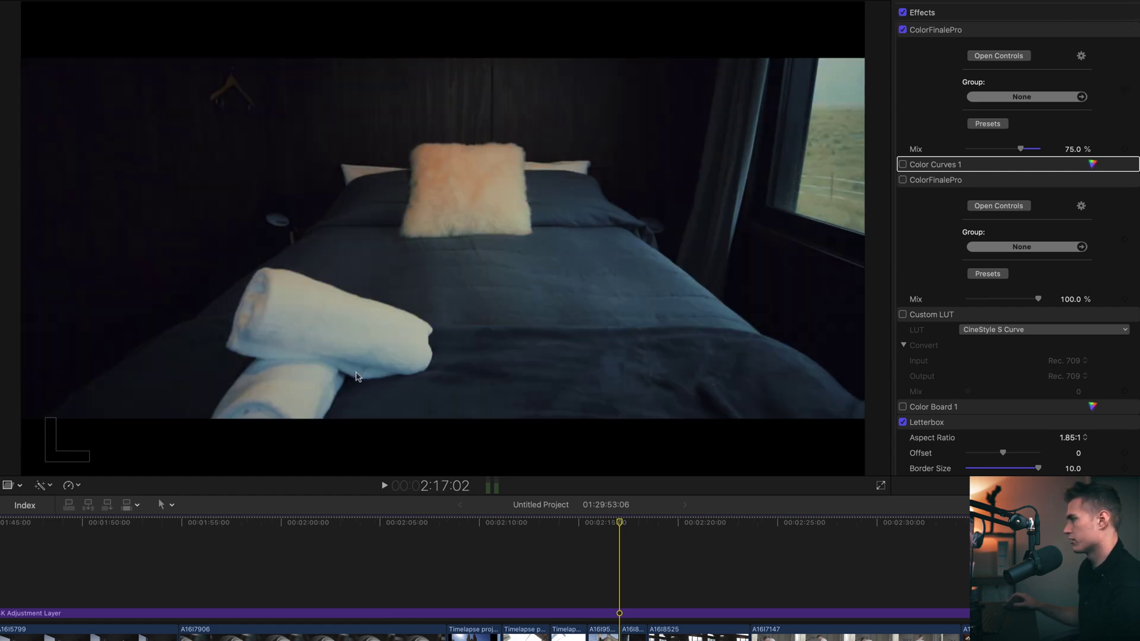
left_click_drag(715, 524, 0, 511)
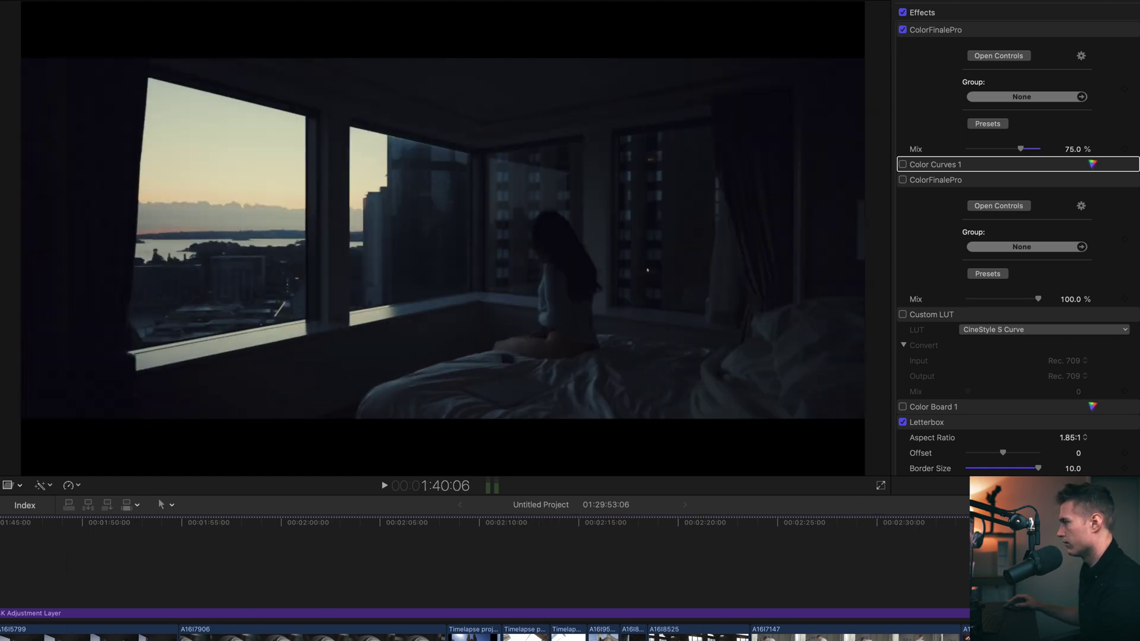